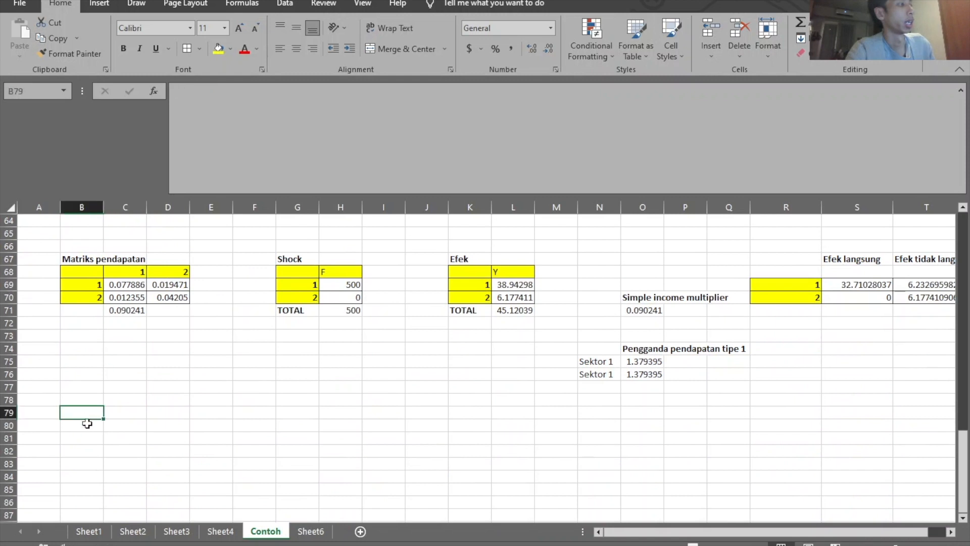
Enter the heading "Informasi jumlah tenaga kerja" in cell B80.
{"action": "type", "text": "Inform"}
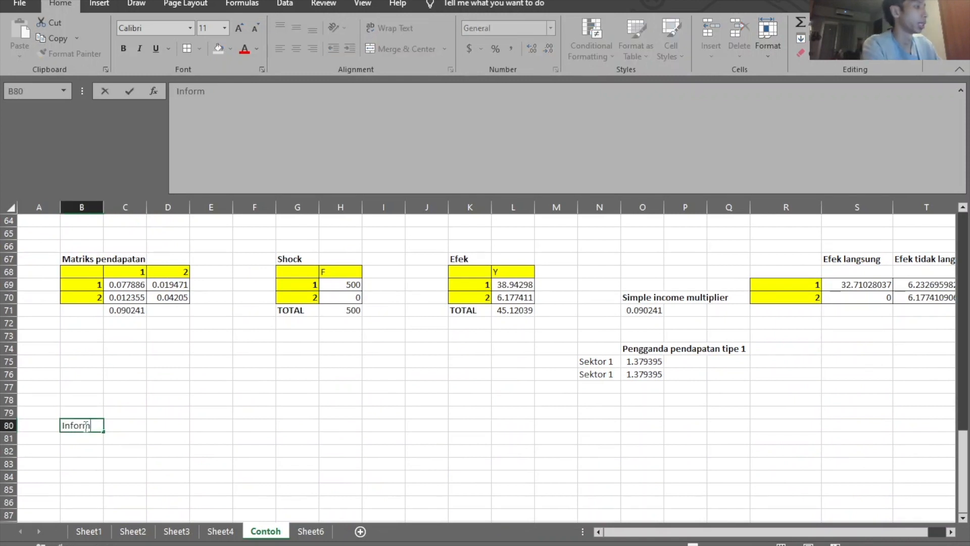
{"action": "type", "text": "asi jumlah teana"}
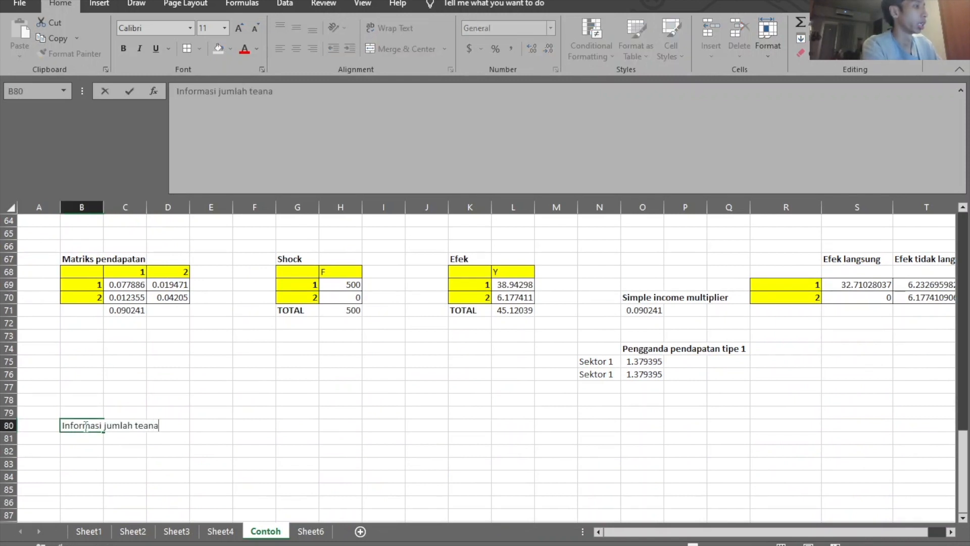
{"action": "key", "text": "BackSpace"}
{"action": "key", "text": "BackSpace"}
{"action": "key", "text": "BackSpace"}
{"action": "type", "text": "naga"}
{"action": "key", "text": "Return"}
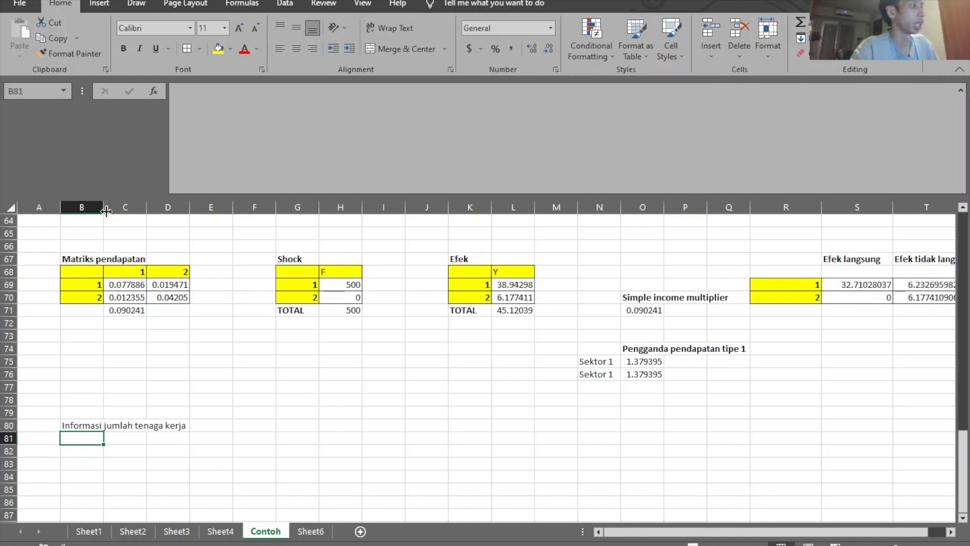
Copy the sector headers 1 and 2 from the Matriks pendapatan table to C81:D81.
{"action": "left_click_drag", "start_coordinate": [126, 272], "coordinate": [175, 272]}
{"action": "key", "text": "ctrl+c"}
{"action": "left_click", "coordinate": [122, 439]}
{"action": "key", "text": "ctrl+v"}
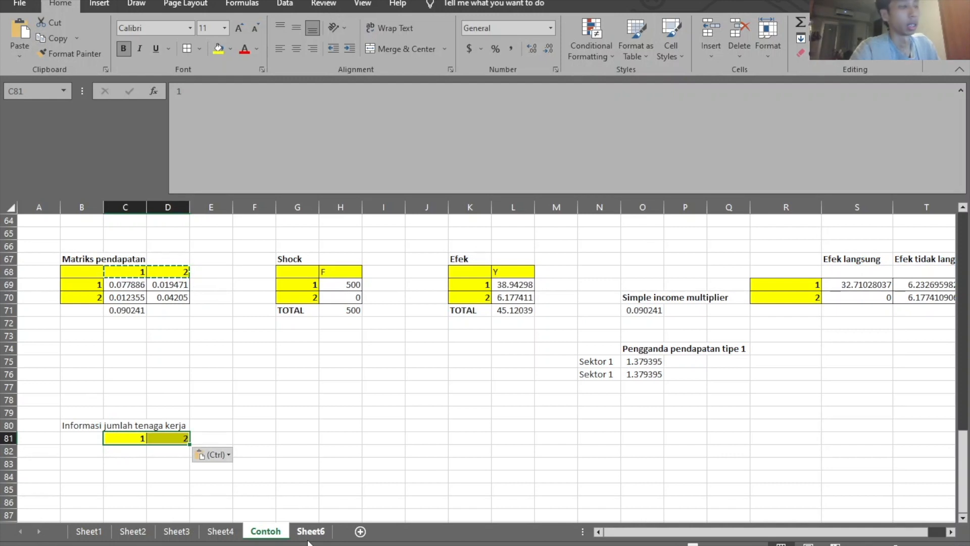
Enter 120 in C82 and 400 in D82, and add borders to both cells.
{"action": "left_click", "coordinate": [125, 449]}
{"action": "type", "text": "120"}
{"action": "key", "text": "Tab"}
{"action": "type", "text": "4"}
{"action": "key", "text": "Return"}
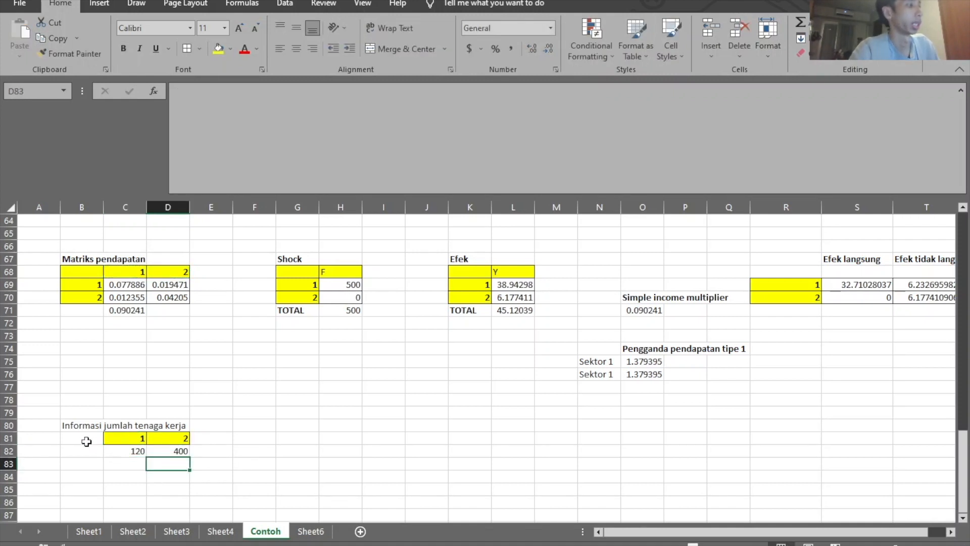
{"action": "left_click_drag", "start_coordinate": [123, 452], "coordinate": [178, 450]}
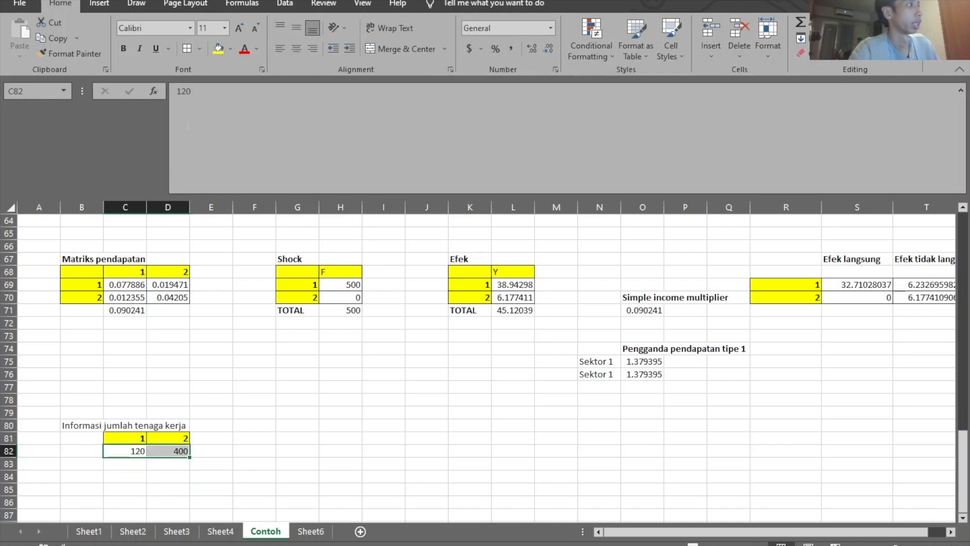
{"action": "left_click", "coordinate": [189, 50]}
Label cell B82 "TK" and fill it with yellow.
{"action": "left_click", "coordinate": [80, 451]}
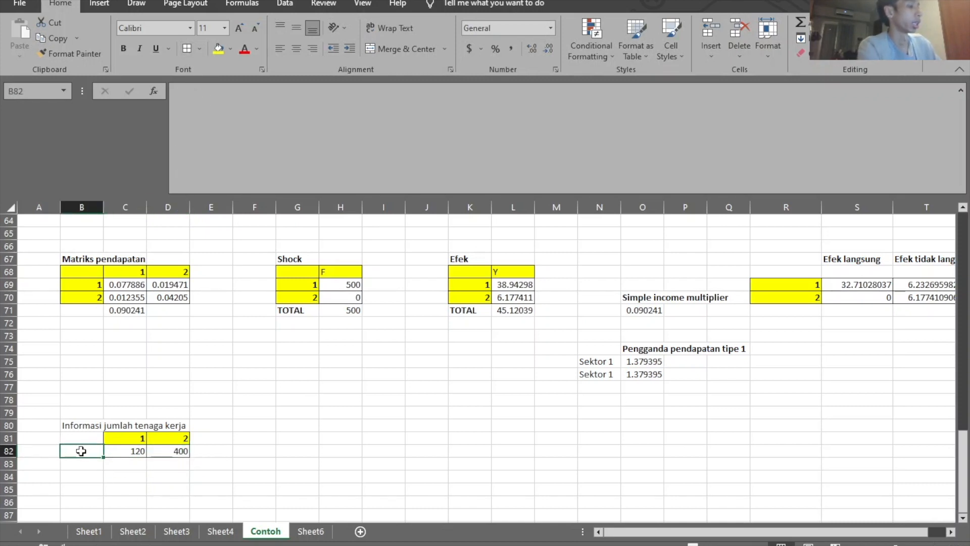
{"action": "type", "text": "TK"}
{"action": "key", "text": "Return"}
{"action": "left_click", "coordinate": [81, 451]}
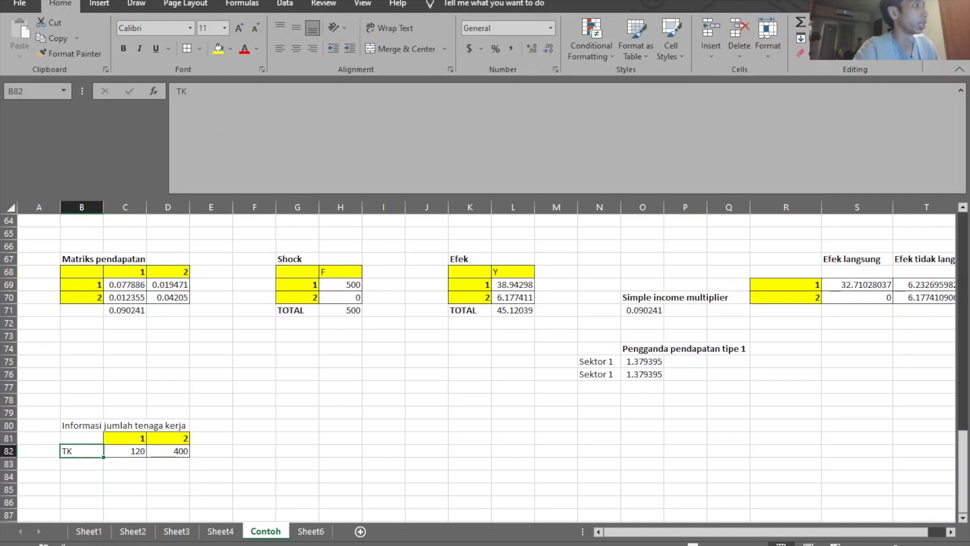
{"action": "left_click", "coordinate": [218, 48]}
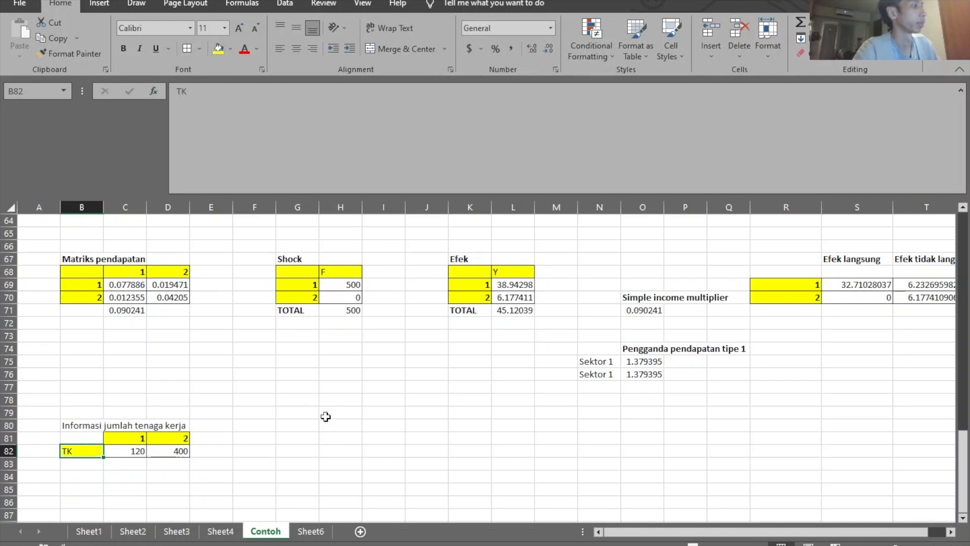
Make the heading "Informasi jumlah tenaga kerja" in B80 bold.
{"action": "left_click", "coordinate": [334, 412]}
{"action": "scroll", "coordinate": [78, 349], "scroll_direction": "down", "scroll_amount": 2}
{"action": "left_click", "coordinate": [80, 353]}
{"action": "key", "text": "ctrl+b"}
Enter the heading "Matriks koefisien tenaga kerja" in cell B87.
{"action": "left_click", "coordinate": [71, 414]}
{"action": "left_click", "coordinate": [77, 437]}
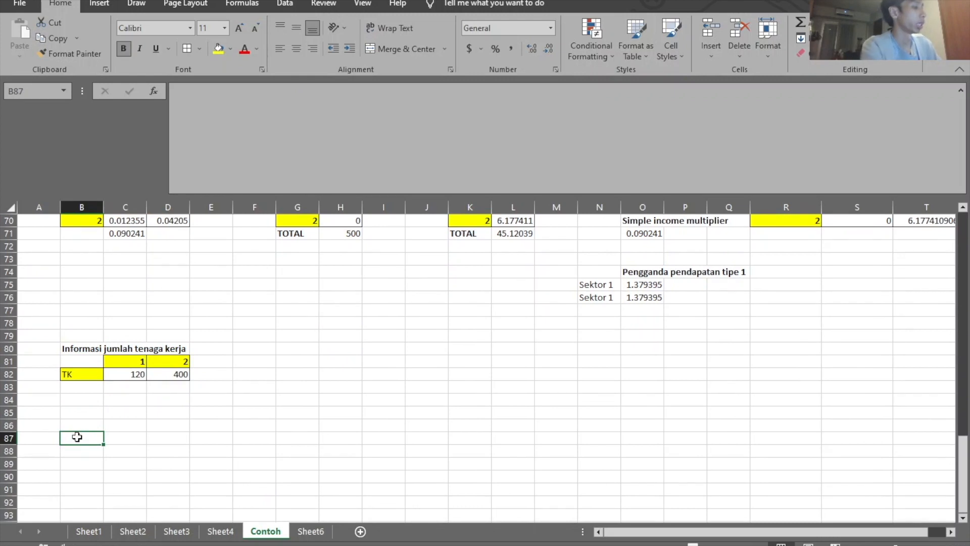
{"action": "type", "text": "Matriks k"}
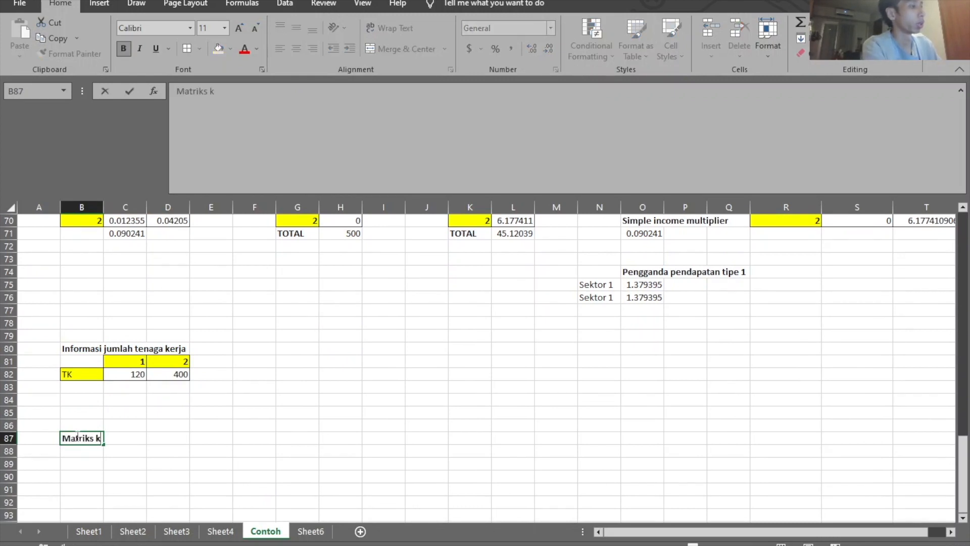
{"action": "type", "text": "oefisien tena"}
{"action": "key", "text": "BackSpace"}
{"action": "type", "text": "na"}
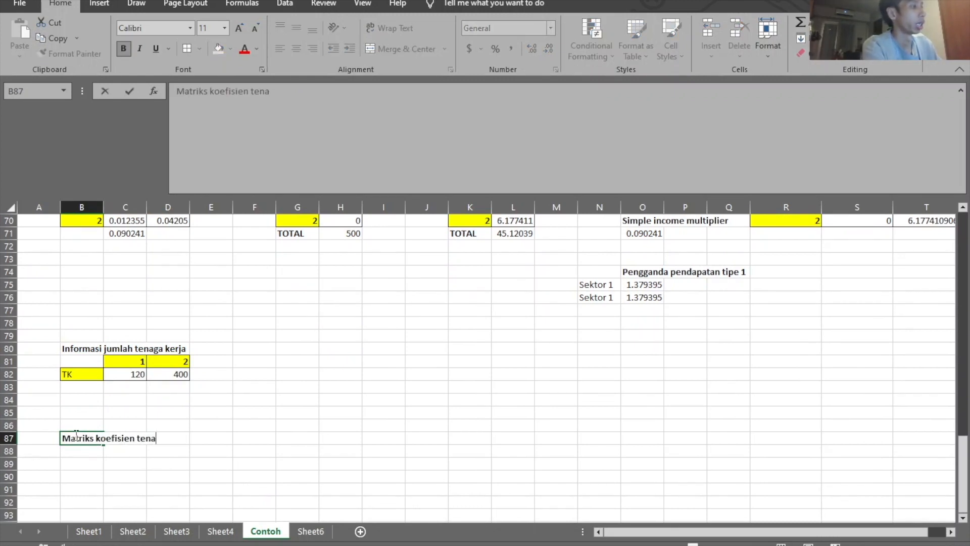
{"action": "type", "text": "ga kerja"}
{"action": "key", "text": "Return"}
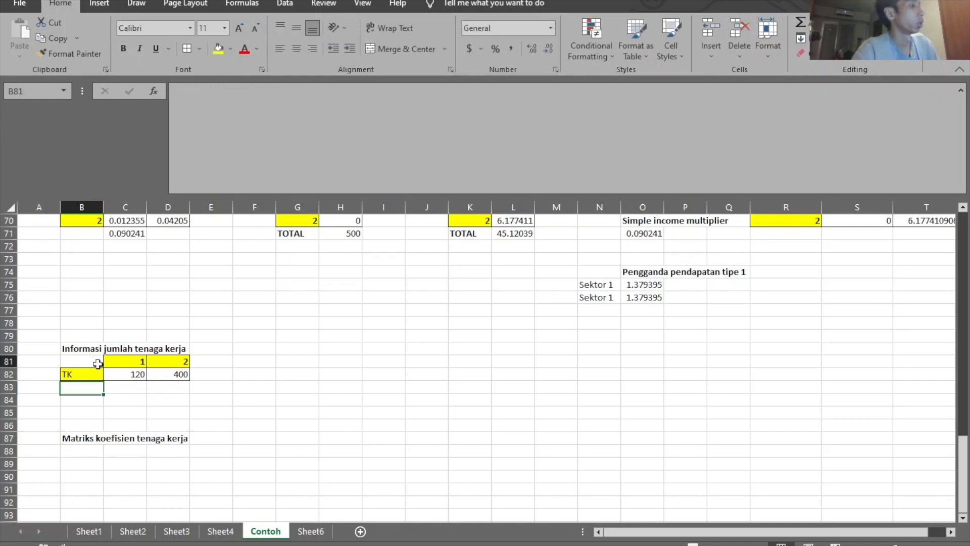
Copy the labour table B81:D82 to B88 under the coefficient matrix heading.
{"action": "left_click_drag", "start_coordinate": [91, 358], "coordinate": [182, 372]}
{"action": "key", "text": "ctrl+c"}
{"action": "left_click", "coordinate": [93, 451]}
{"action": "key", "text": "ctrl+v"}
Clear the copied values in C89:D89 and relabel the row in B89 as "p".
{"action": "left_click", "coordinate": [73, 463]}
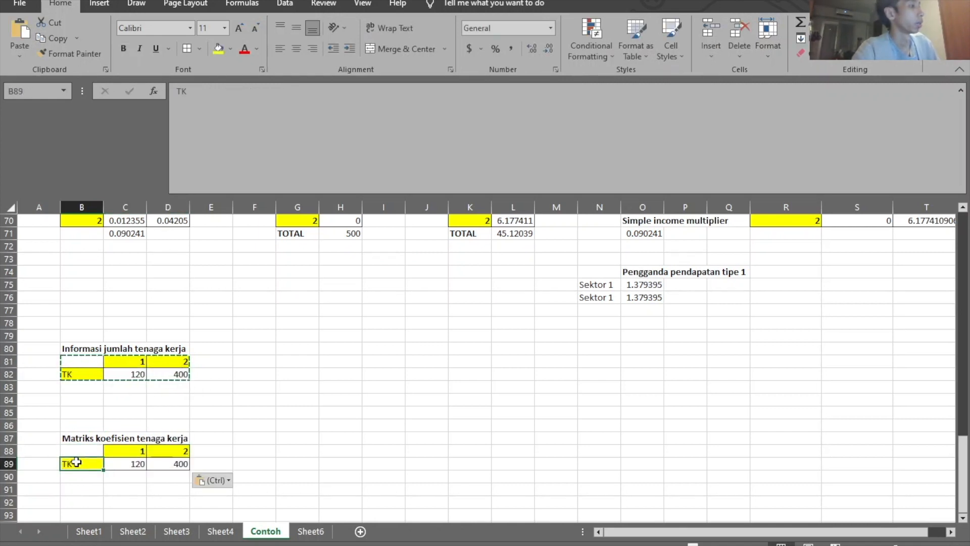
{"action": "key", "text": "Right"}
{"action": "key", "text": "shift+Right"}
{"action": "key", "text": "Delete"}
{"action": "key", "text": "Left"}
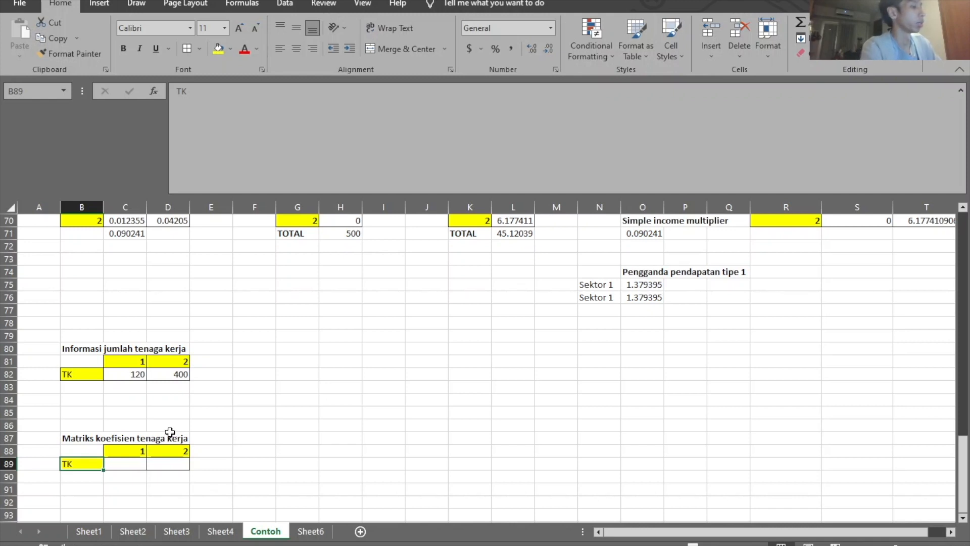
{"action": "type", "text": "p"}
{"action": "key", "text": "Tab"}
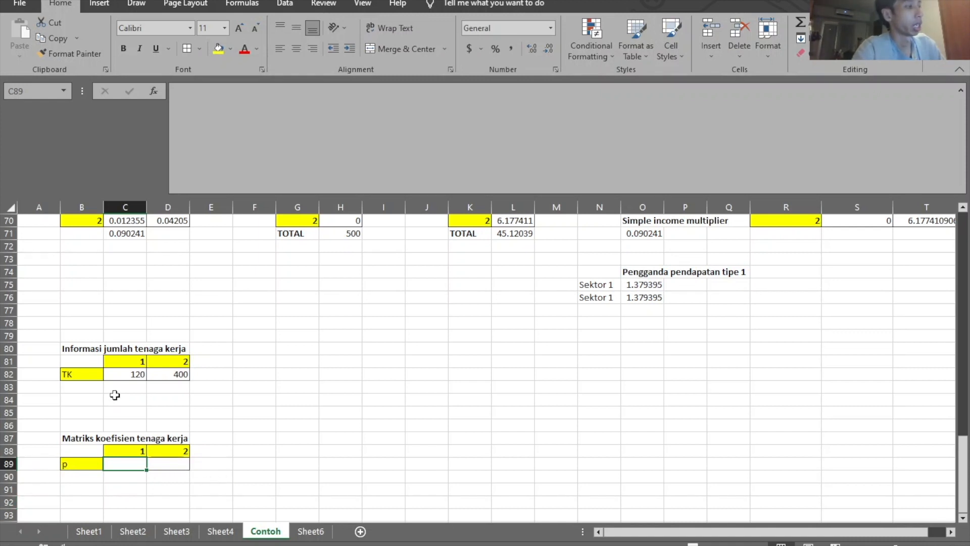
Calculate sector 1's labour coefficient in C89 with the formula =C82/C11.
{"action": "type", "text": "="}
{"action": "left_click", "coordinate": [127, 375]}
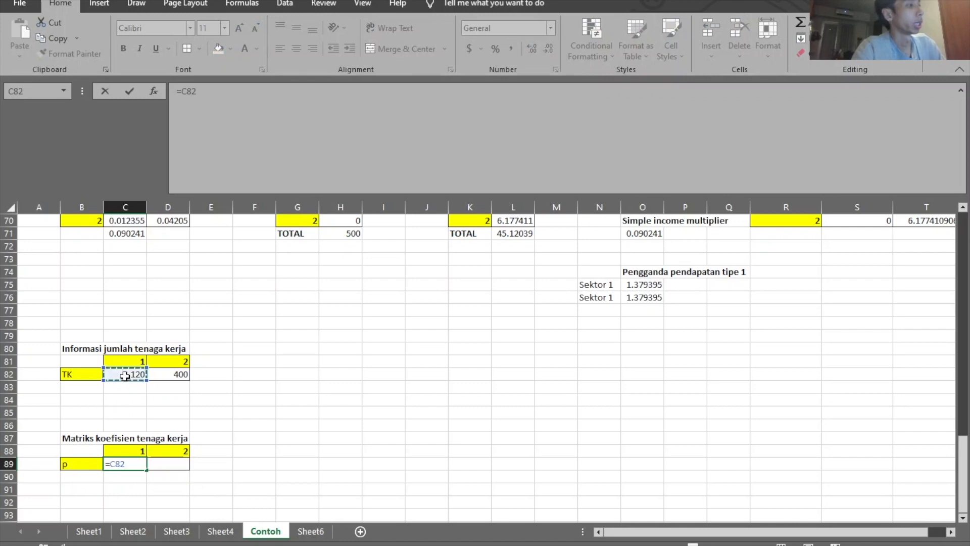
{"action": "type", "text": "/"}
{"action": "scroll", "coordinate": [129, 386], "scroll_direction": "up", "scroll_amount": 16}
{"action": "scroll", "coordinate": [129, 388], "scroll_direction": "up", "scroll_amount": 7}
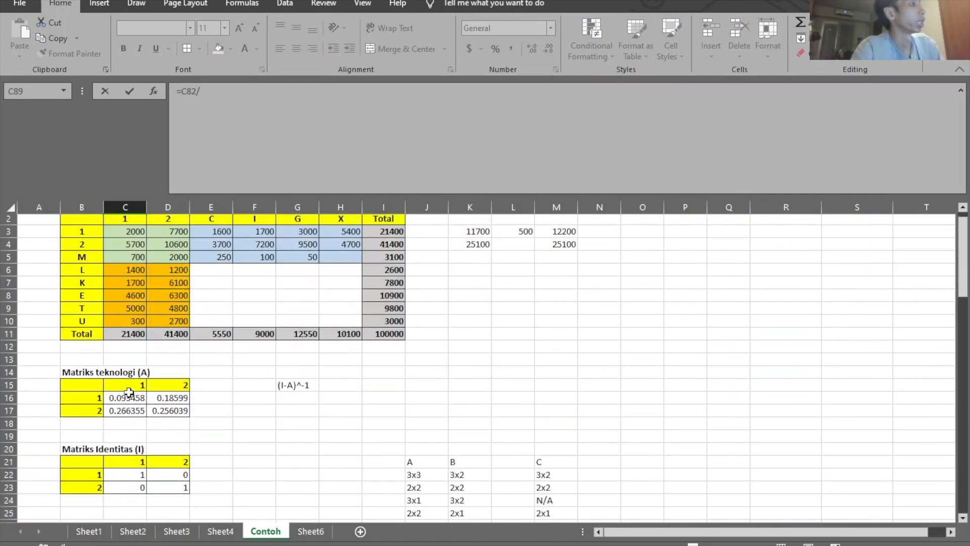
{"action": "left_click", "coordinate": [130, 348]}
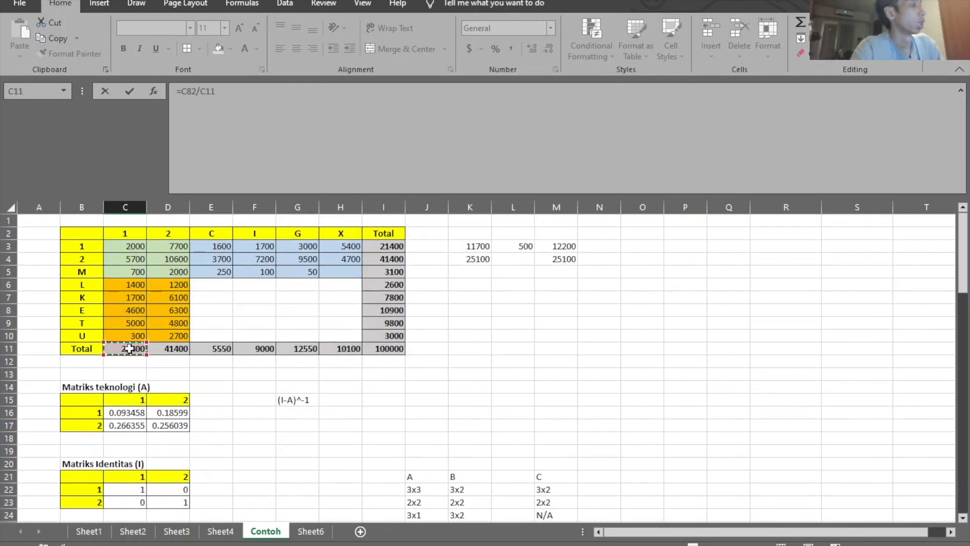
{"action": "key", "text": "Return"}
{"action": "key", "text": "Up"}
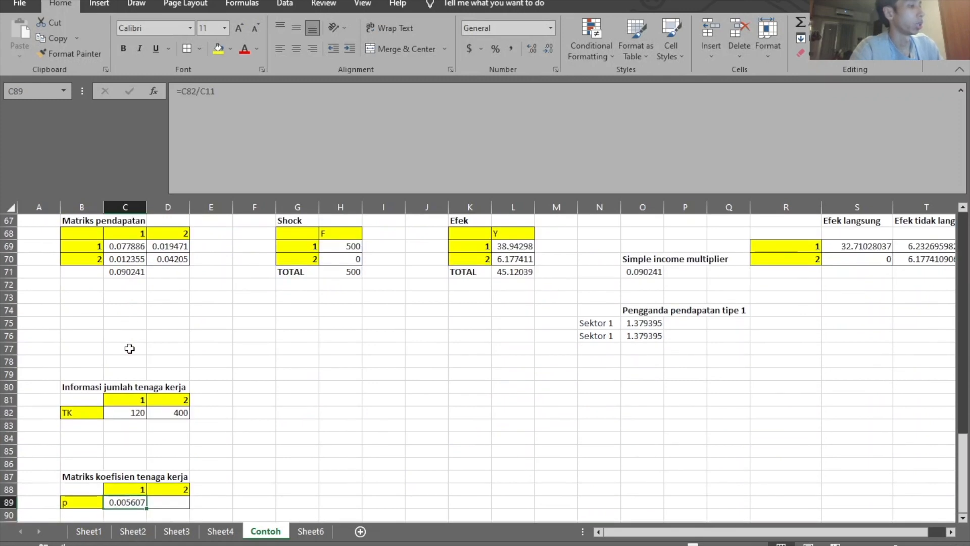
Calculate sector 2's labour coefficient in D89 by dividing D82 by the sector's total in D11.
{"action": "key", "text": "Right"}
{"action": "type", "text": "="}
{"action": "left_click", "coordinate": [160, 418]}
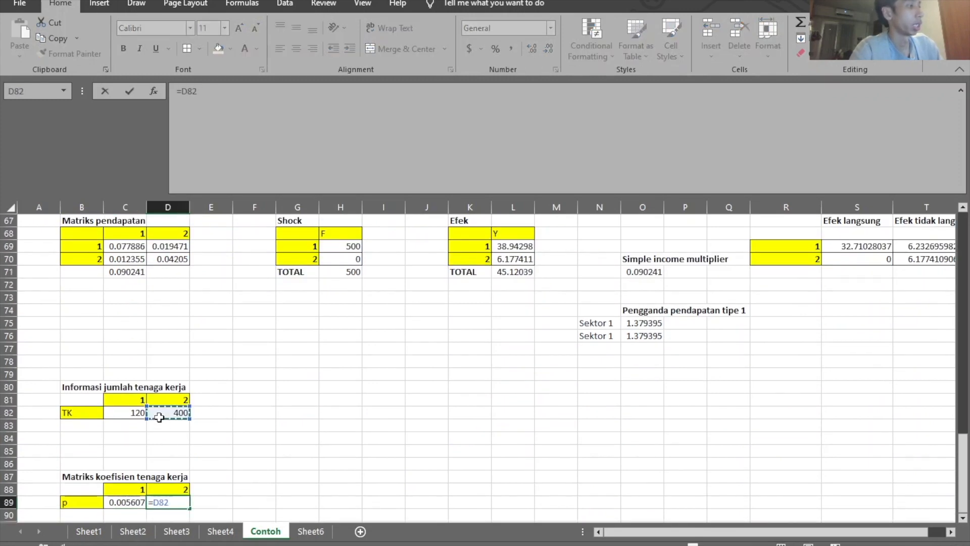
{"action": "scroll", "coordinate": [159, 419], "scroll_direction": "up", "scroll_amount": 20}
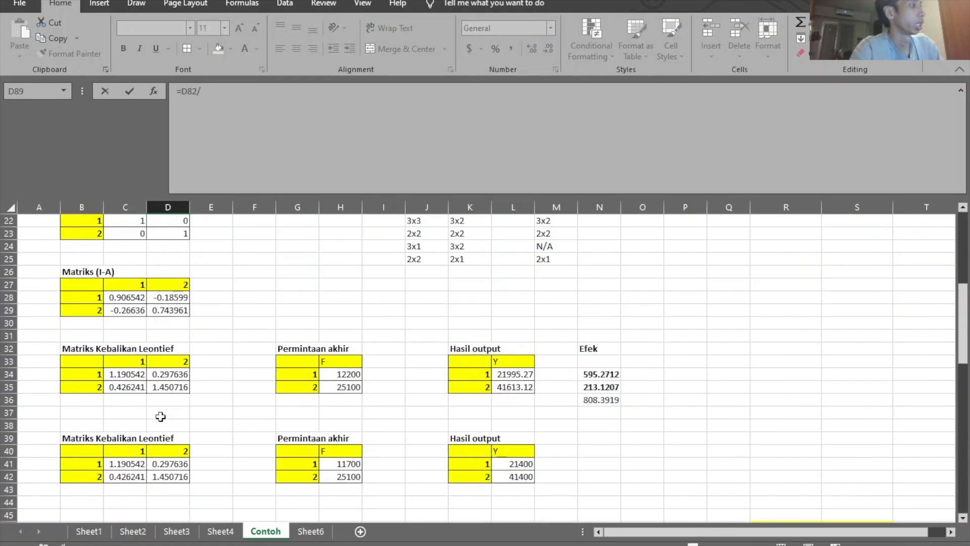
{"action": "scroll", "coordinate": [158, 310], "scroll_direction": "up", "scroll_amount": 1}
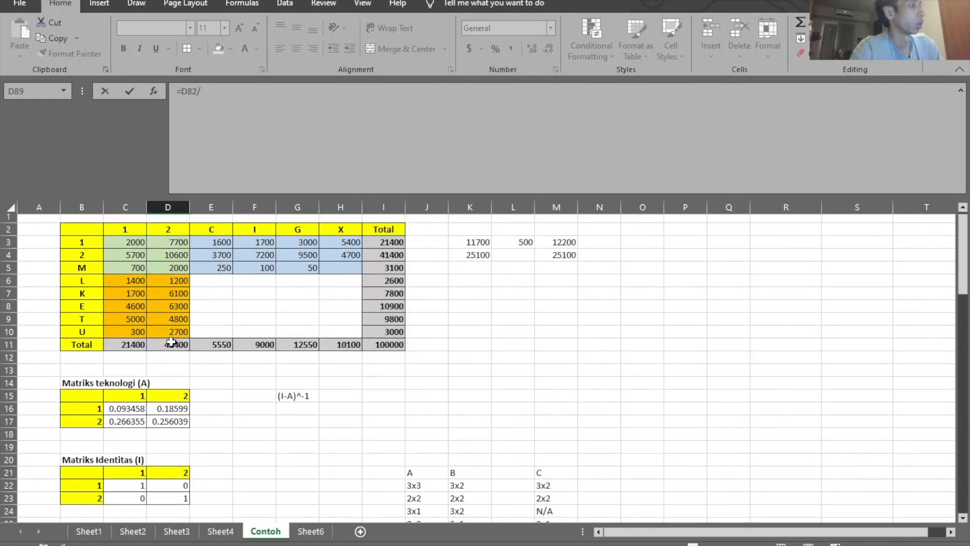
{"action": "left_click", "coordinate": [170, 348]}
{"action": "key", "text": "Return"}
{"action": "scroll", "coordinate": [197, 402], "scroll_direction": "down", "scroll_amount": 3}
{"action": "scroll", "coordinate": [198, 402], "scroll_direction": "up", "scroll_amount": 3}
{"action": "scroll", "coordinate": [198, 402], "scroll_direction": "down", "scroll_amount": 1}
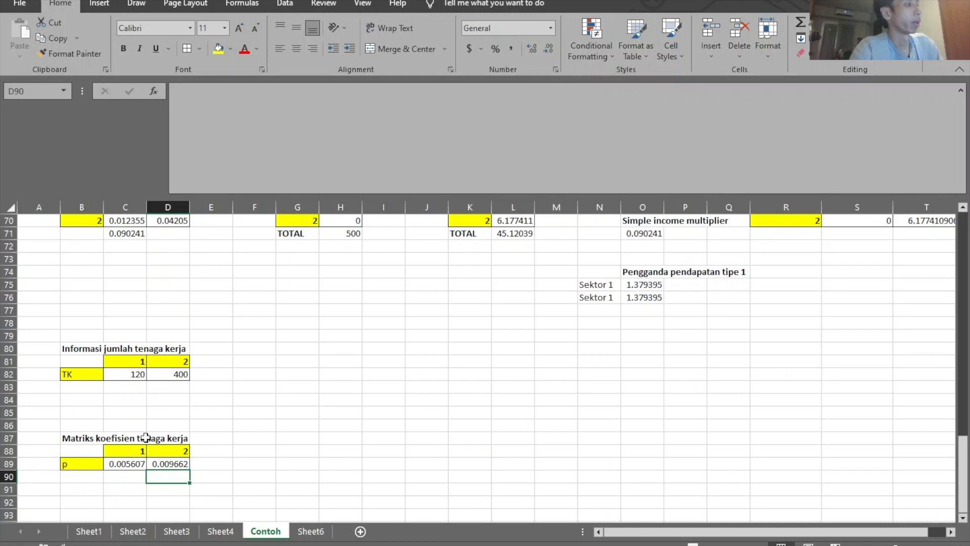
Review the labour coefficient matrix alongside the existing diagonal wage coefficient matrix and the Matriks pendapatan table.
{"action": "left_click_drag", "start_coordinate": [75, 438], "coordinate": [182, 467]}
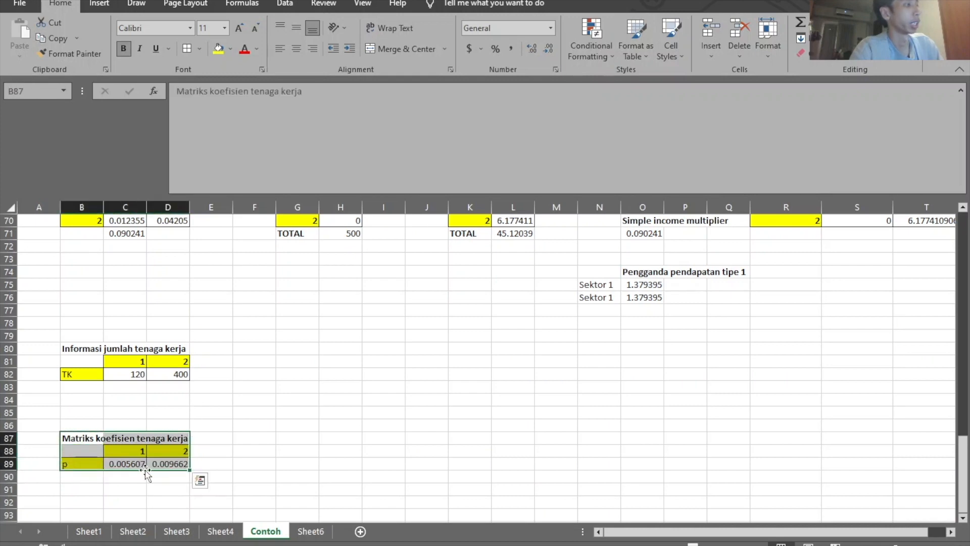
{"action": "scroll", "coordinate": [145, 469], "scroll_direction": "up", "scroll_amount": 7}
{"action": "scroll", "coordinate": [145, 470], "scroll_direction": "up", "scroll_amount": 3}
{"action": "scroll", "coordinate": [144, 469], "scroll_direction": "down", "scroll_amount": 5}
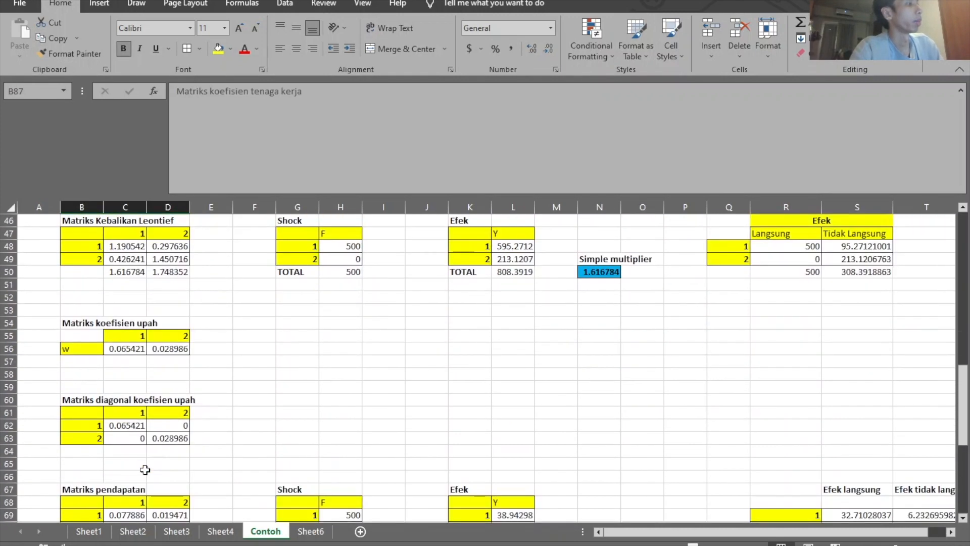
{"action": "left_click_drag", "start_coordinate": [79, 287], "coordinate": [160, 322]}
{"action": "scroll", "coordinate": [146, 353], "scroll_direction": "down", "scroll_amount": 2}
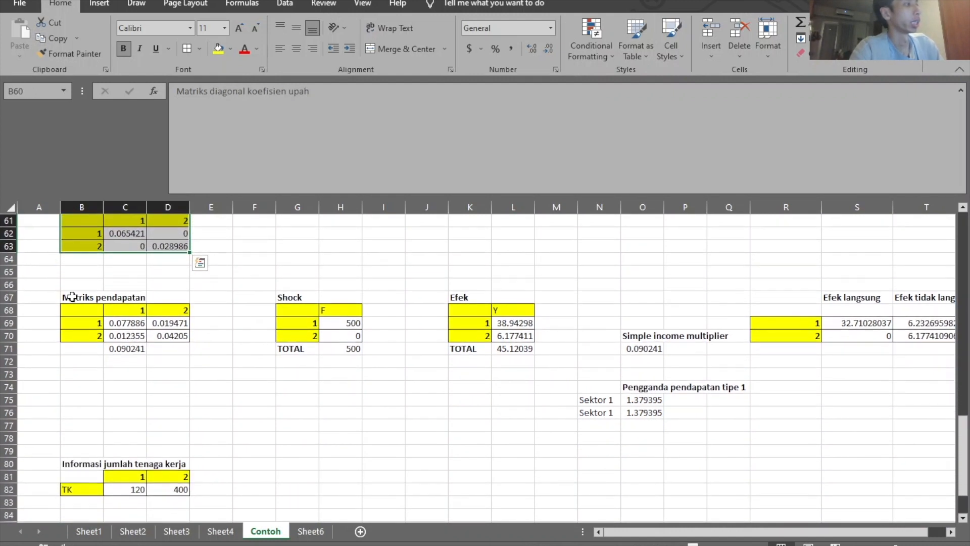
{"action": "left_click_drag", "start_coordinate": [87, 303], "coordinate": [156, 334]}
{"action": "scroll", "coordinate": [110, 278], "scroll_direction": "up", "scroll_amount": 1}
{"action": "left_click_drag", "start_coordinate": [86, 246], "coordinate": [177, 283]}
{"action": "scroll", "coordinate": [171, 354], "scroll_direction": "down", "scroll_amount": 6}
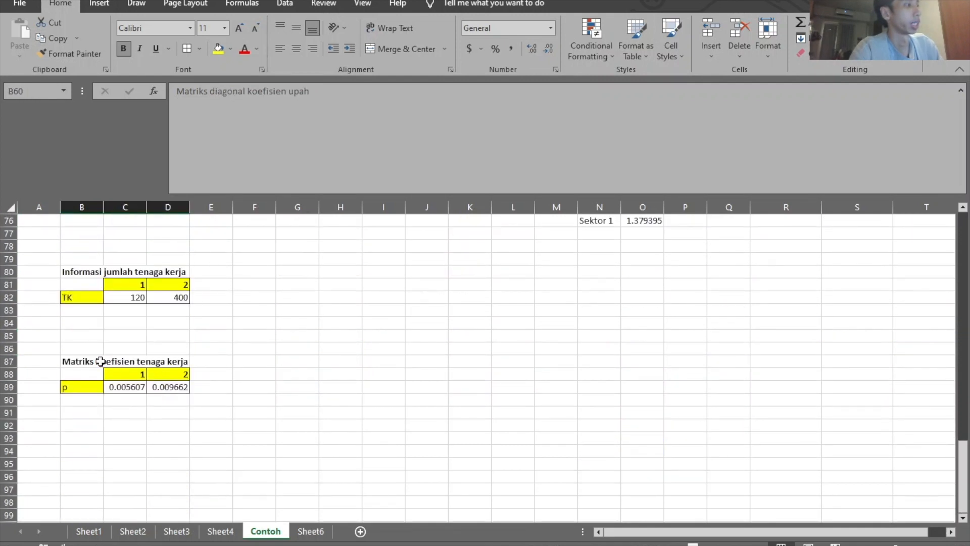
Enter the heading "Matriks diagonal koefisien tenaga kerja" in B93 and make it bold.
{"action": "left_click", "coordinate": [69, 435]}
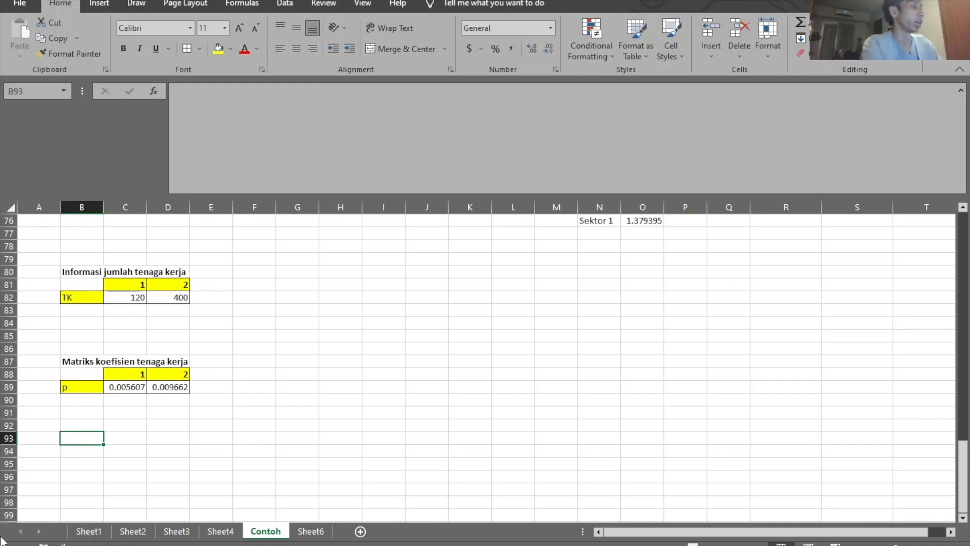
{"action": "key", "text": "F2"}
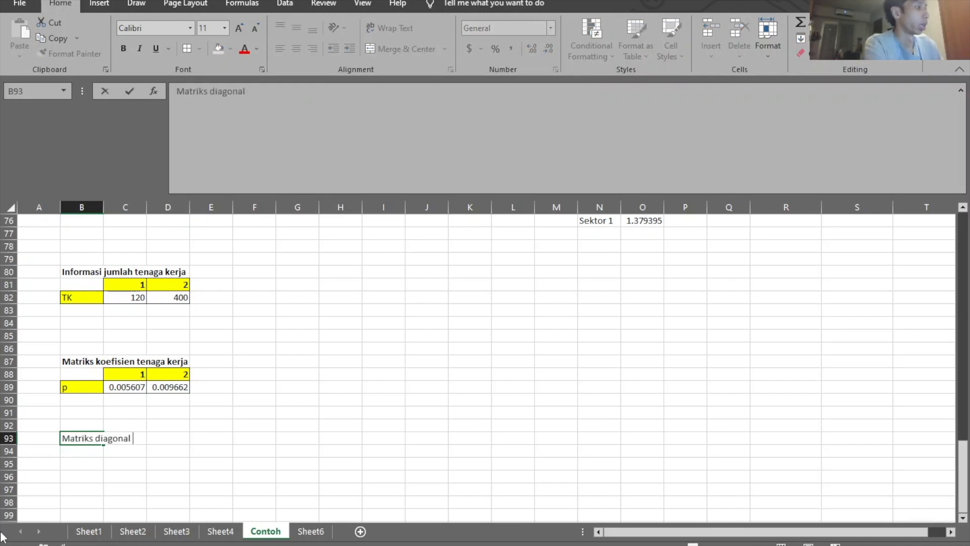
{"action": "type", "text": "Matriks diagonal koefisien tenaga kerja"}
{"action": "key", "text": "Return"}
{"action": "key", "text": "Up"}
{"action": "key", "text": "ctrl+b"}
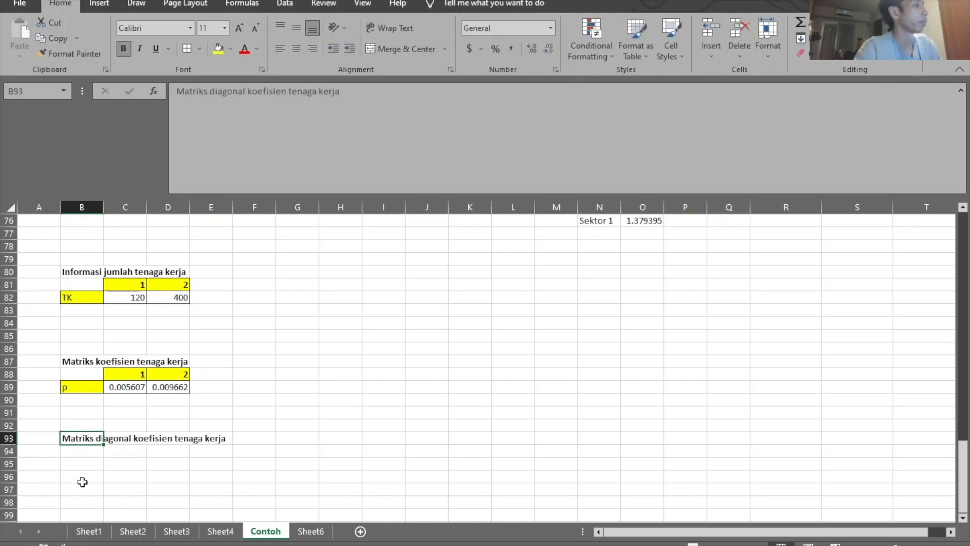
Copy the column headers 1 and 2 from the labour coefficient matrix to C94:D94.
{"action": "left_click_drag", "start_coordinate": [144, 367], "coordinate": [186, 374]}
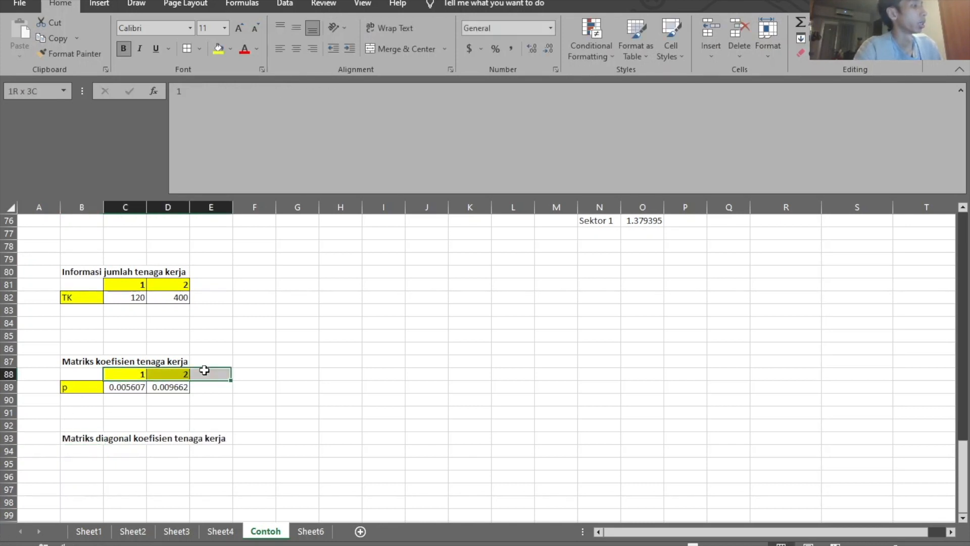
{"action": "key", "text": "ctrl+c"}
{"action": "left_click", "coordinate": [120, 450]}
{"action": "key", "text": "ctrl+v"}
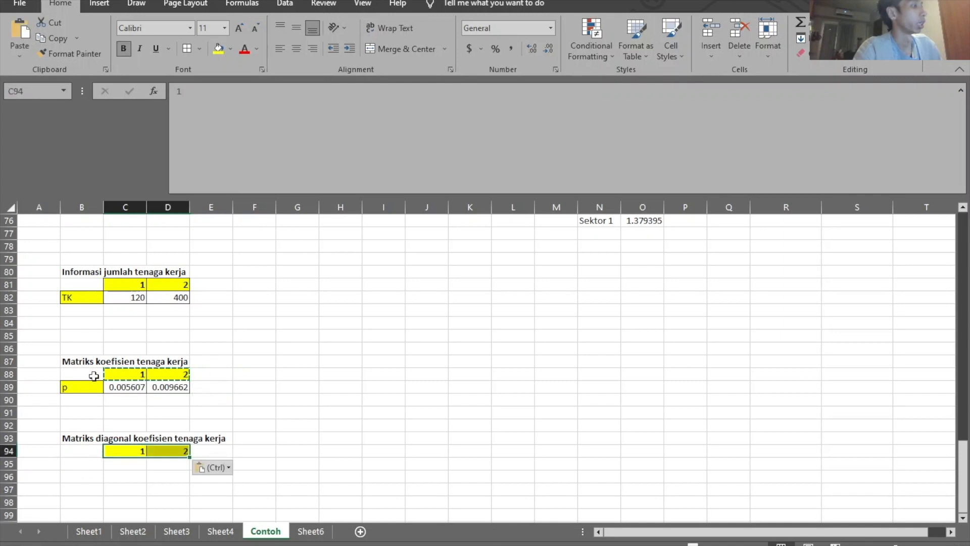
Copy the row labels 1 and 2 from the Matriks pendapatan table to B95:B96.
{"action": "scroll", "coordinate": [108, 381], "scroll_direction": "up", "scroll_amount": 3}
{"action": "left_click_drag", "start_coordinate": [81, 241], "coordinate": [81, 253]}
{"action": "key", "text": "ctrl+c"}
{"action": "scroll", "coordinate": [92, 376], "scroll_direction": "down", "scroll_amount": 4}
{"action": "left_click", "coordinate": [89, 424]}
{"action": "key", "text": "ctrl+v"}
Fill cells C95:D96 of the Matriks diagonal koefisien tenaga kerja with 0.
{"action": "left_click_drag", "start_coordinate": [126, 425], "coordinate": [167, 438]}
{"action": "key", "text": "Escape"}
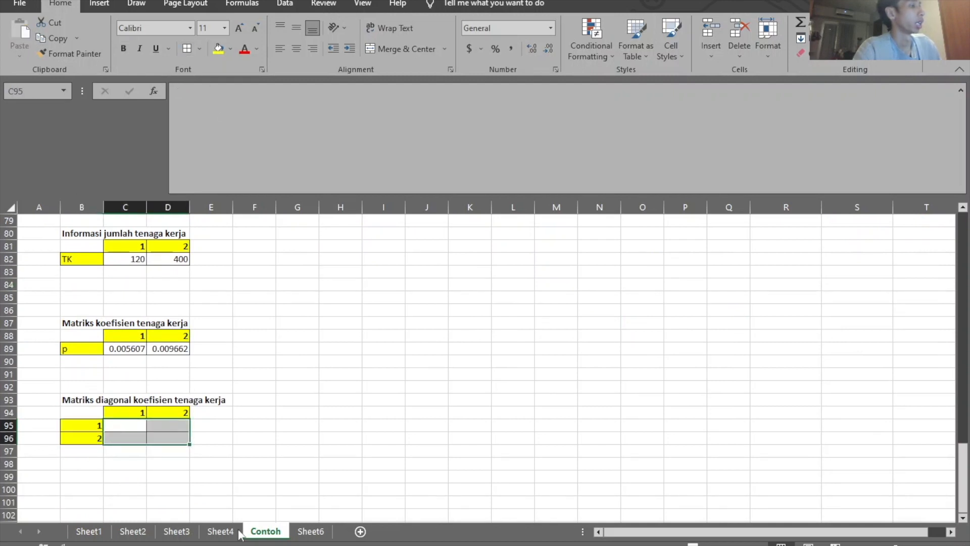
{"action": "type", "text": "0"}
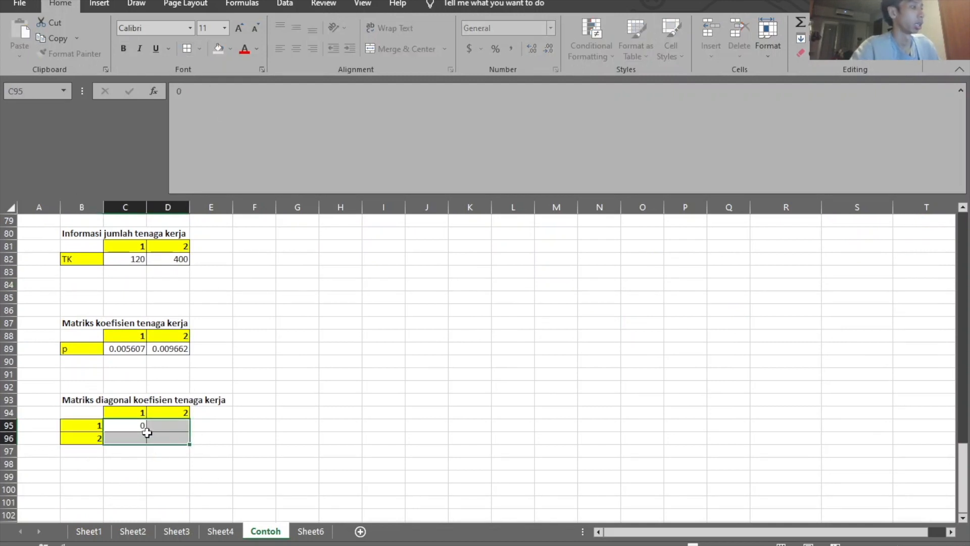
{"action": "key", "text": "Return"}
{"action": "key", "text": "Up"}
{"action": "left_click_drag", "start_coordinate": [163, 429], "coordinate": [186, 442]}
Link the diagonal cells to the labour coefficients, with =C89 in C95 and =D89 in D96.
{"action": "left_click", "coordinate": [127, 428]}
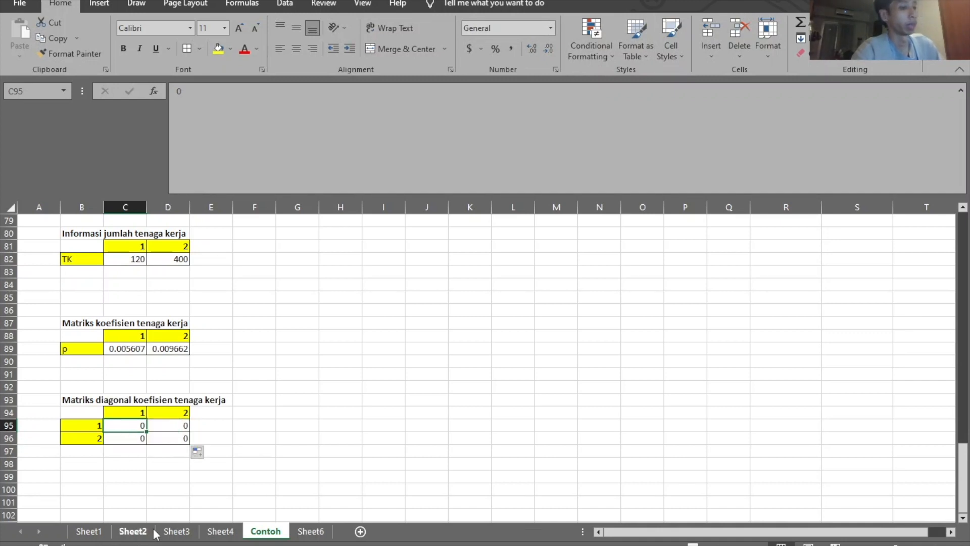
{"action": "type", "text": "="}
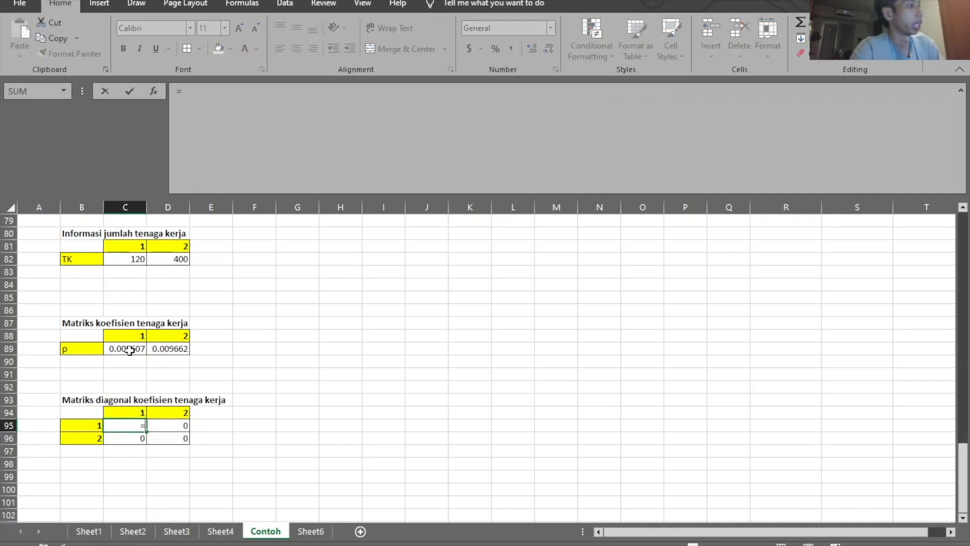
{"action": "left_click", "coordinate": [126, 349]}
{"action": "key", "text": "Return"}
{"action": "left_click", "coordinate": [167, 438]}
{"action": "type", "text": "="}
{"action": "left_click", "coordinate": [162, 351]}
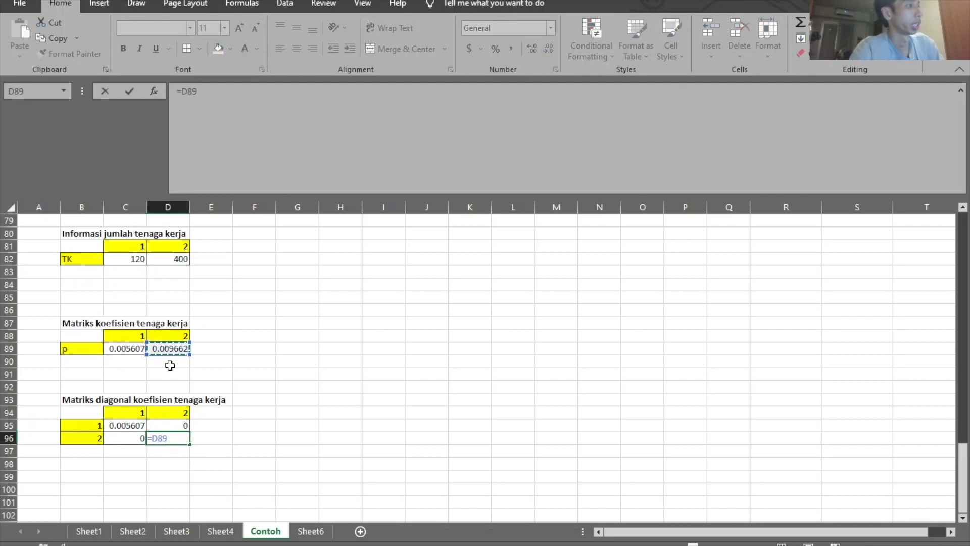
{"action": "key", "text": "Return"}
{"action": "left_click", "coordinate": [187, 487]}
{"action": "left_click", "coordinate": [86, 478]}
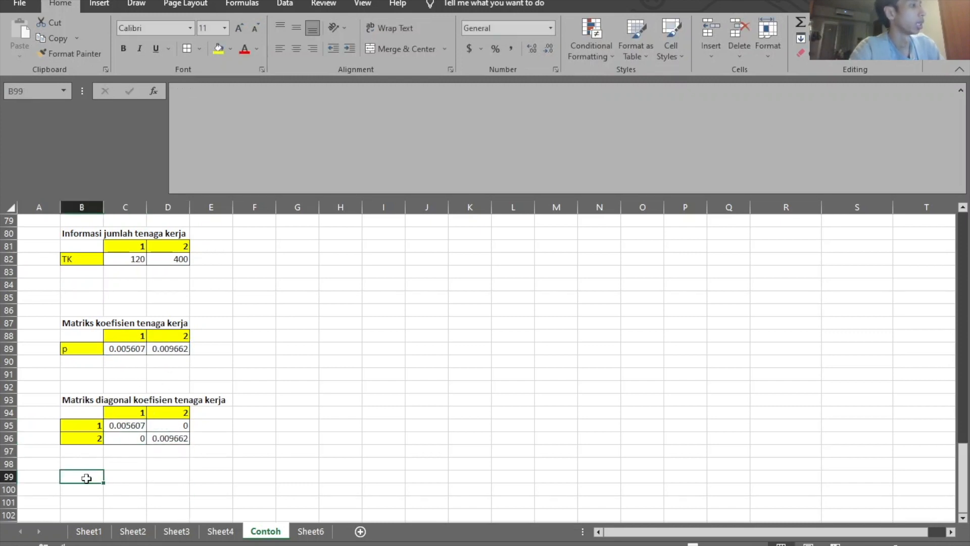
Enter the heading "Matriks kesempatan kerja" in B100 and make it bold.
{"action": "left_click_drag", "start_coordinate": [75, 399], "coordinate": [176, 434]}
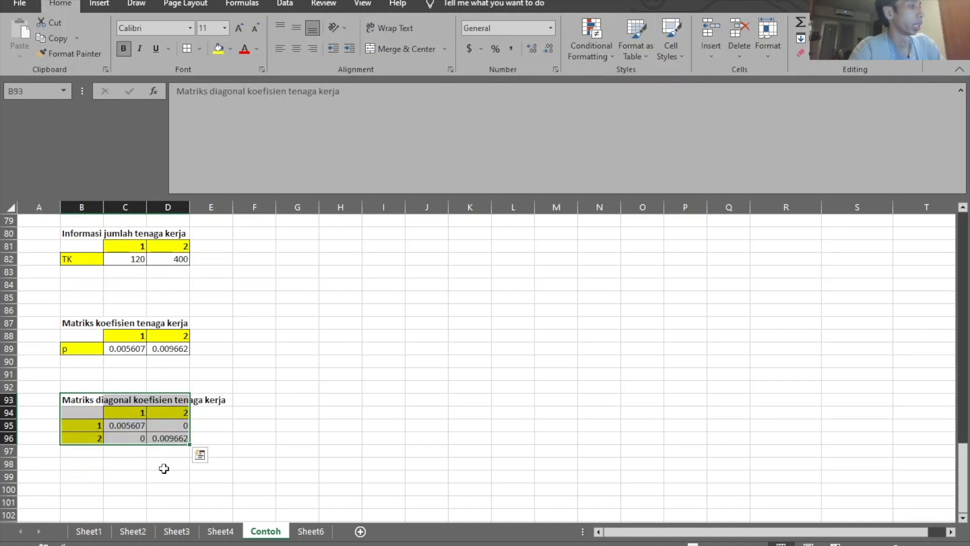
{"action": "left_click", "coordinate": [72, 490]}
{"action": "type", "text": "Matriks kesempatan ker"}
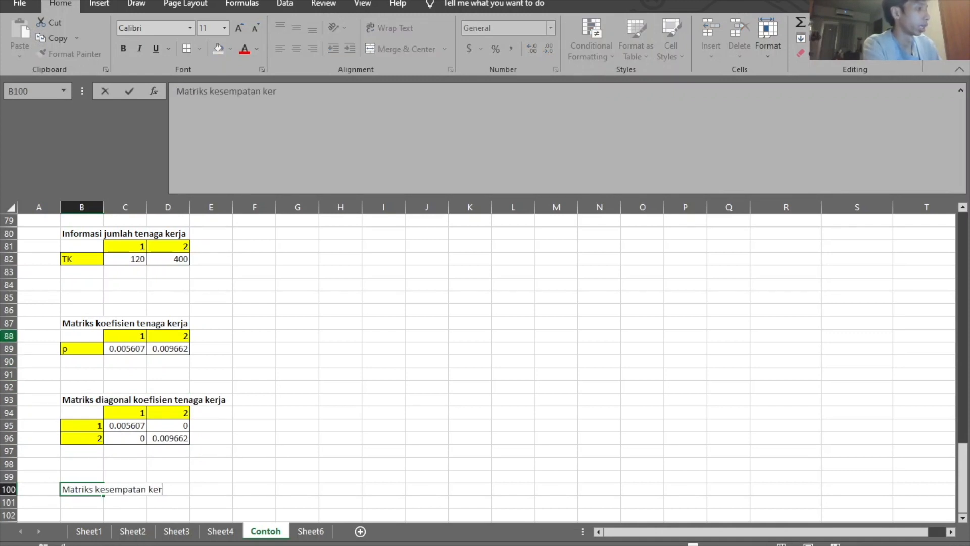
{"action": "type", "text": "ja"}
{"action": "key", "text": "Return"}
{"action": "key", "text": "Up"}
{"action": "key", "text": "ctrl+b"}
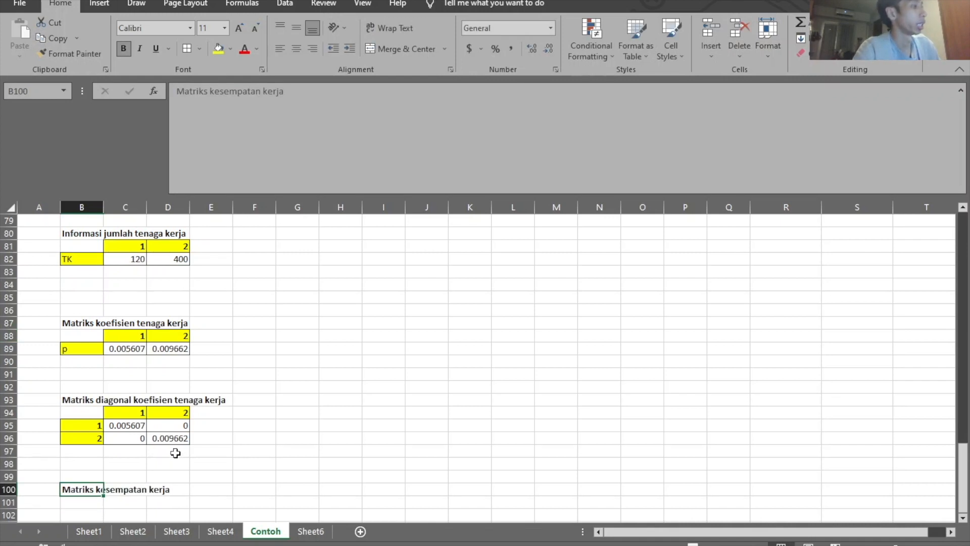
Copy the column headers and row labels 1 and 2 from the diagonal labour coefficient matrix to C101:D101 and B102:B103.
{"action": "scroll", "coordinate": [175, 452], "scroll_direction": "down", "scroll_amount": 2}
{"action": "left_click", "coordinate": [92, 438]}
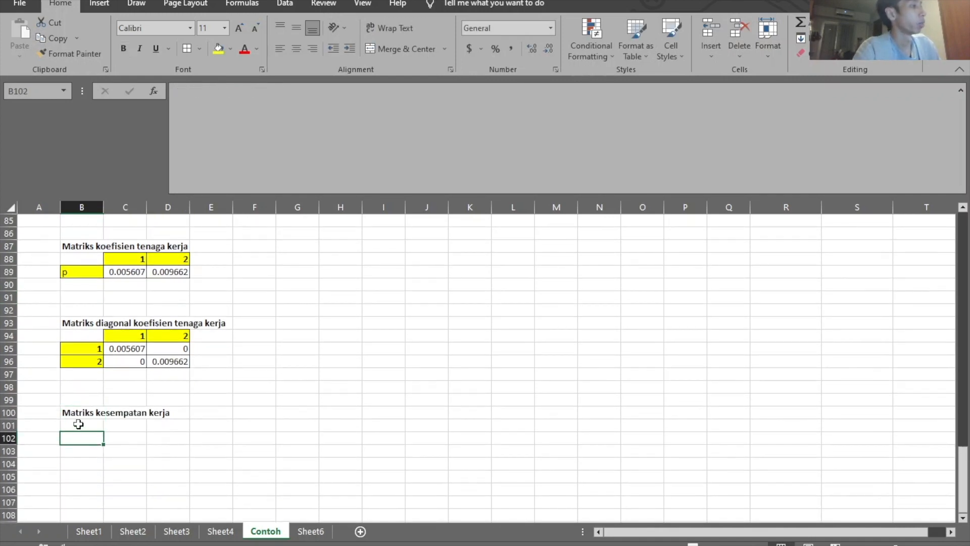
{"action": "left_click_drag", "start_coordinate": [120, 336], "coordinate": [177, 335]}
{"action": "key", "text": "ctrl+c"}
{"action": "left_click", "coordinate": [122, 425]}
{"action": "key", "text": "ctrl+v"}
{"action": "left_click_drag", "start_coordinate": [86, 348], "coordinate": [86, 361]}
{"action": "key", "text": "ctrl+c"}
{"action": "left_click", "coordinate": [86, 436]}
{"action": "key", "text": "ctrl+v"}
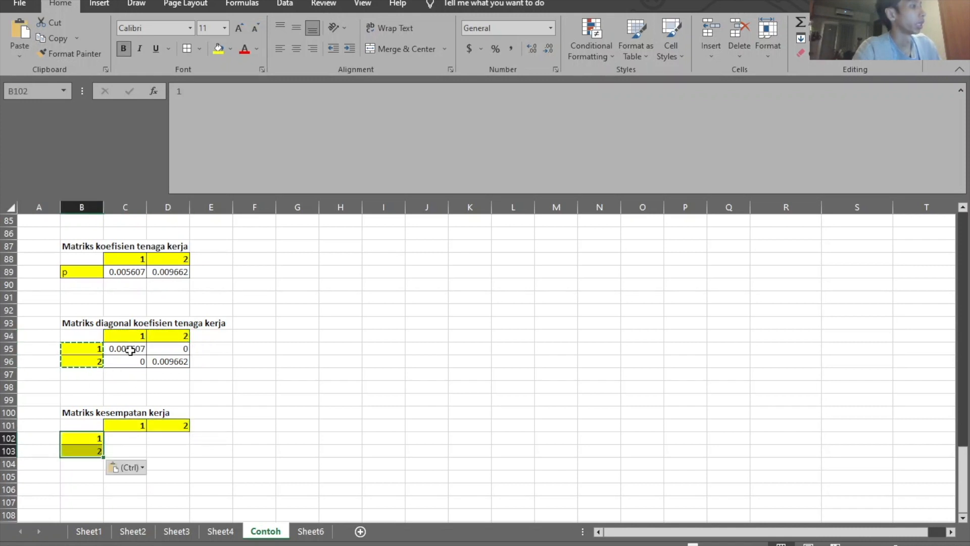
Apply cell borders to C102:D103 in the Matriks kesempatan kerja table.
{"action": "left_click_drag", "start_coordinate": [126, 437], "coordinate": [180, 451]}
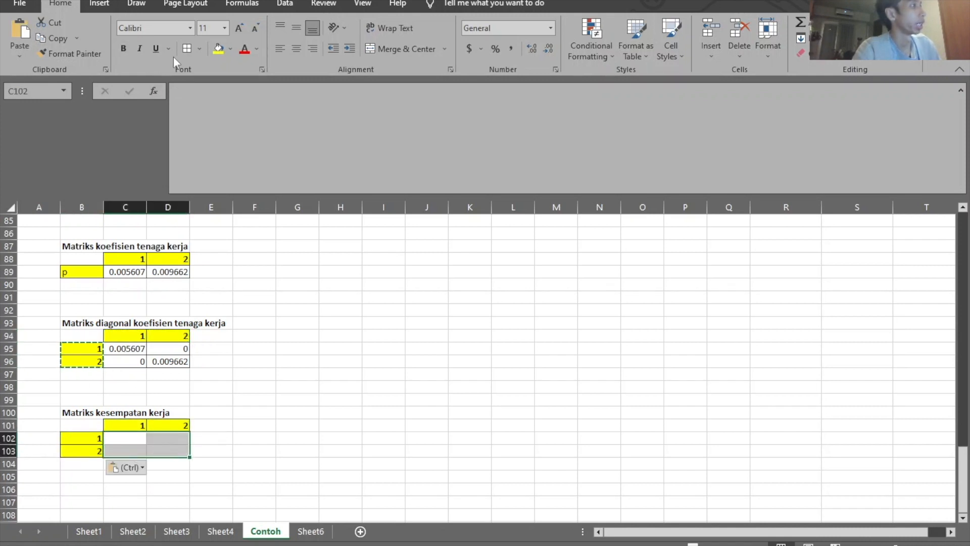
{"action": "left_click", "coordinate": [185, 48]}
{"action": "left_click", "coordinate": [217, 434]}
Enter the array formula =MMULT(C95:D96,C48:D49) in C102:D103, multiplying the diagonal labour coefficients by the Leontief inverse.
{"action": "left_click_drag", "start_coordinate": [117, 438], "coordinate": [165, 444]}
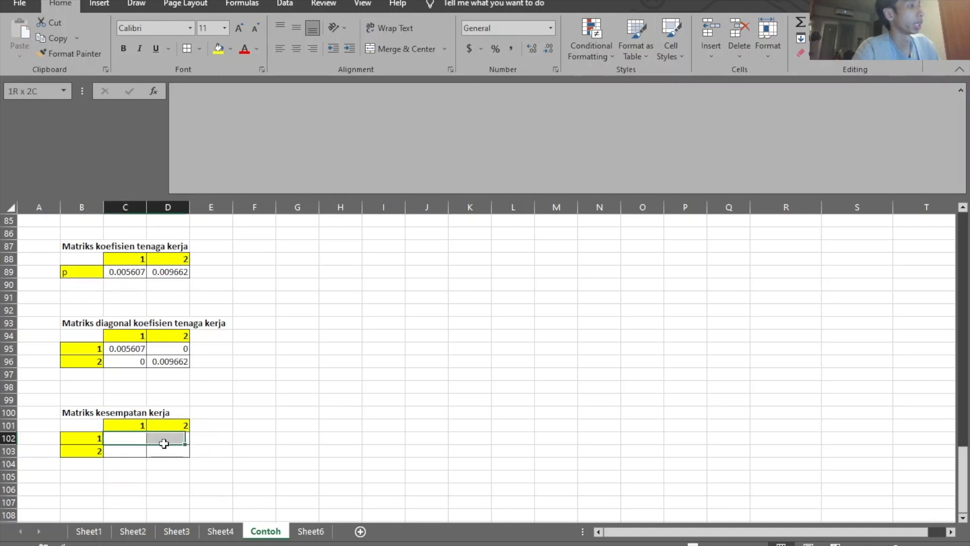
{"action": "type", "text": "=mmult("}
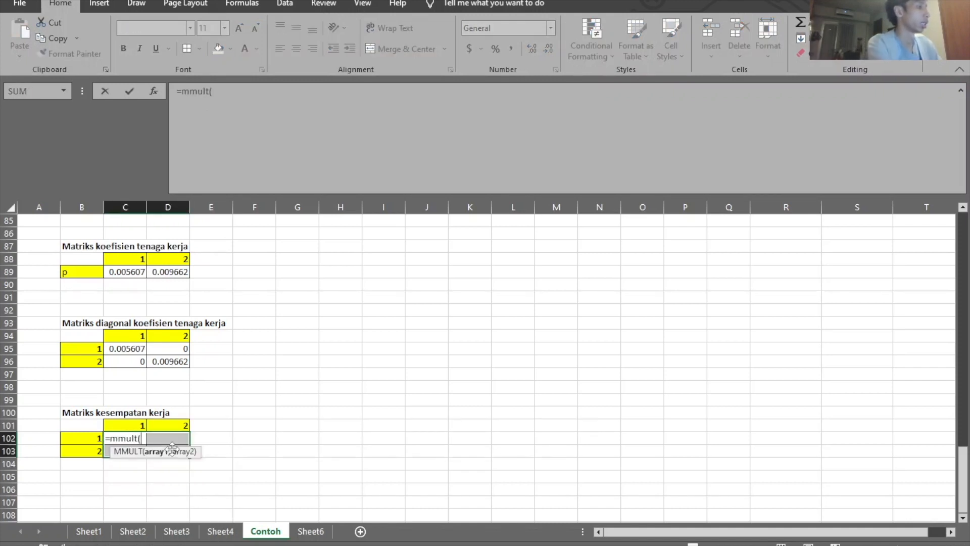
{"action": "left_click_drag", "start_coordinate": [127, 353], "coordinate": [157, 363]}
{"action": "type", "text": ","}
{"action": "scroll", "coordinate": [182, 389], "scroll_direction": "up", "scroll_amount": 12}
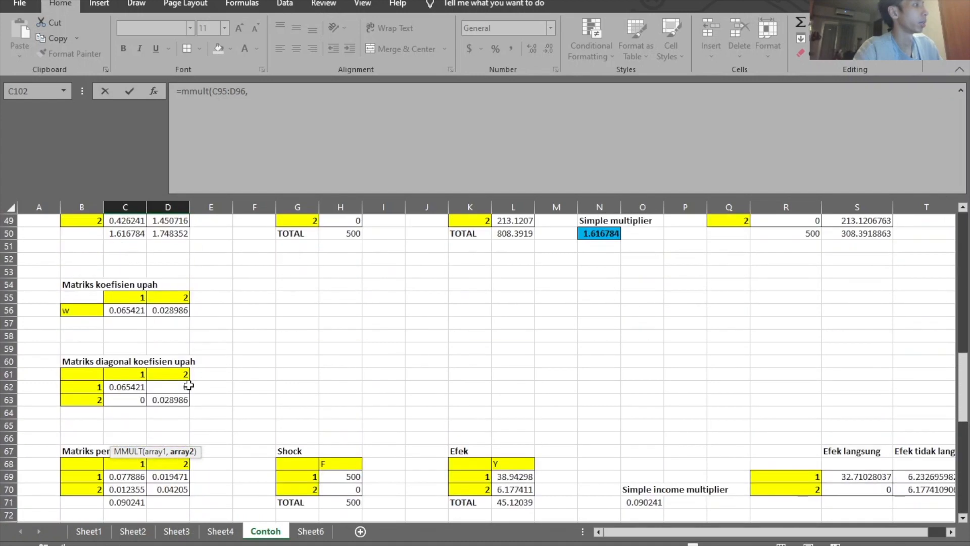
{"action": "scroll", "coordinate": [190, 385], "scroll_direction": "down", "scroll_amount": 1}
{"action": "scroll", "coordinate": [189, 386], "scroll_direction": "up", "scroll_amount": 5}
{"action": "scroll", "coordinate": [152, 354], "scroll_direction": "down", "scroll_amount": 1}
{"action": "left_click", "coordinate": [132, 326]}
{"action": "left_click_drag", "start_coordinate": [133, 326], "coordinate": [163, 336]}
{"action": "key", "text": "ctrl+shift+Return"}
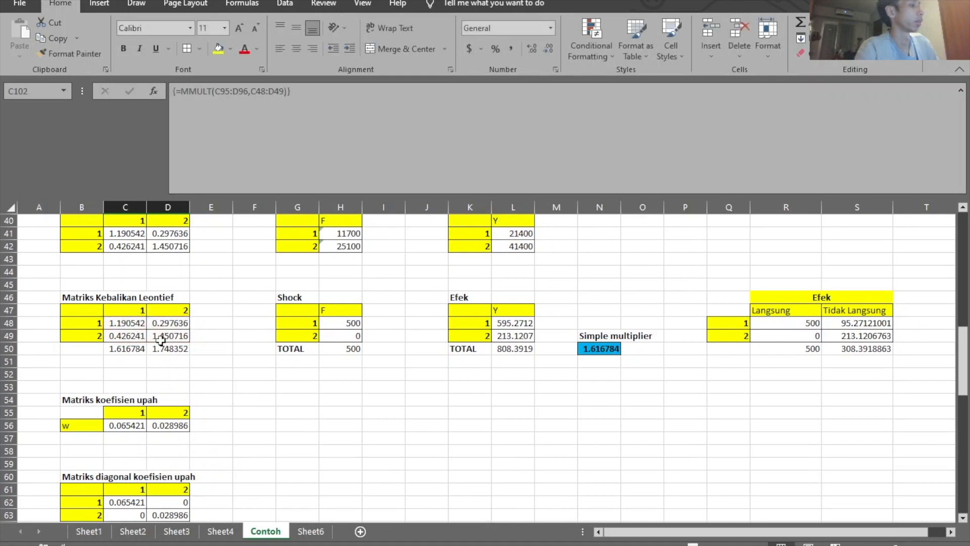
Check the computed values in C102:D103 of the Matriks kesempatan kerja table.
{"action": "scroll", "coordinate": [248, 447], "scroll_direction": "down", "scroll_amount": 12}
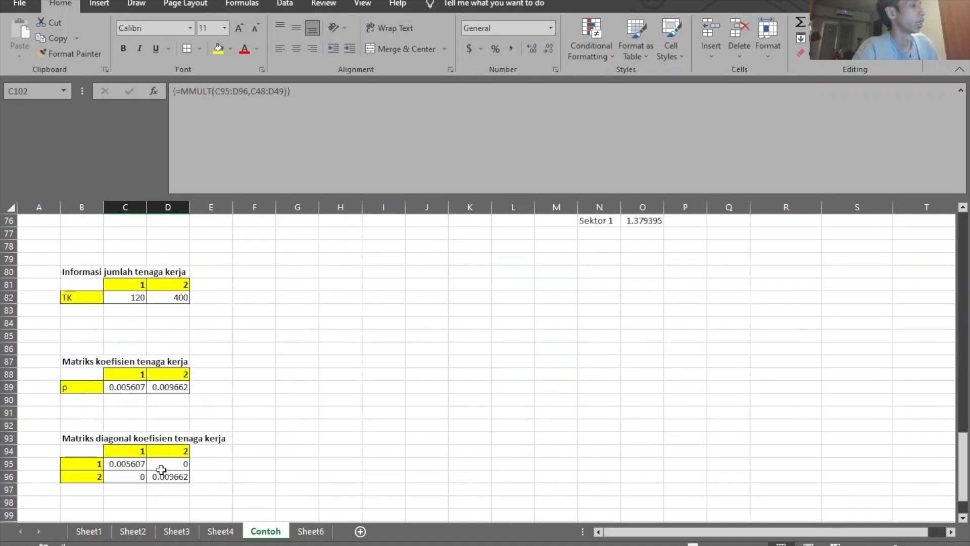
{"action": "left_click_drag", "start_coordinate": [160, 470], "coordinate": [167, 477]}
{"action": "left_click", "coordinate": [200, 493]}
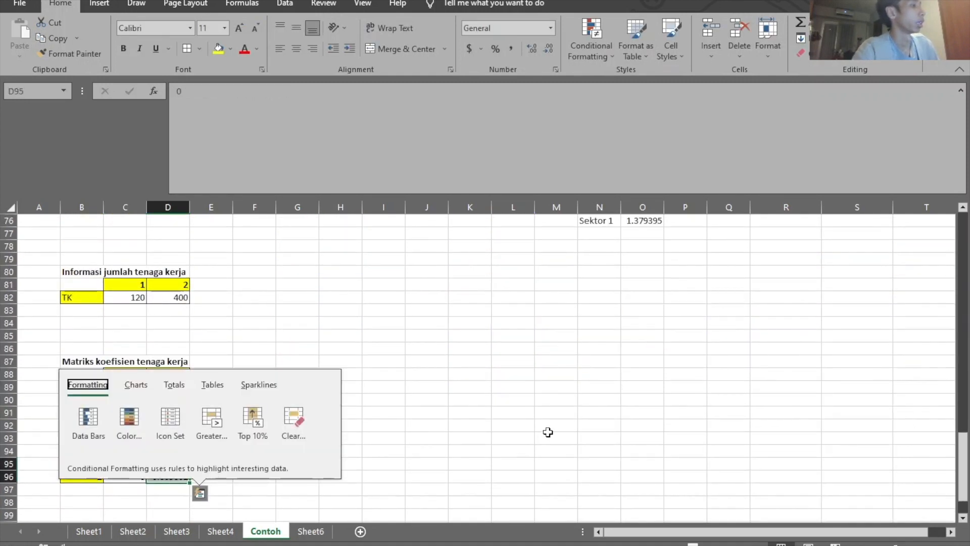
{"action": "left_click", "coordinate": [548, 432]}
{"action": "scroll", "coordinate": [548, 432], "scroll_direction": "down", "scroll_amount": 4}
{"action": "left_click_drag", "start_coordinate": [138, 400], "coordinate": [188, 412]}
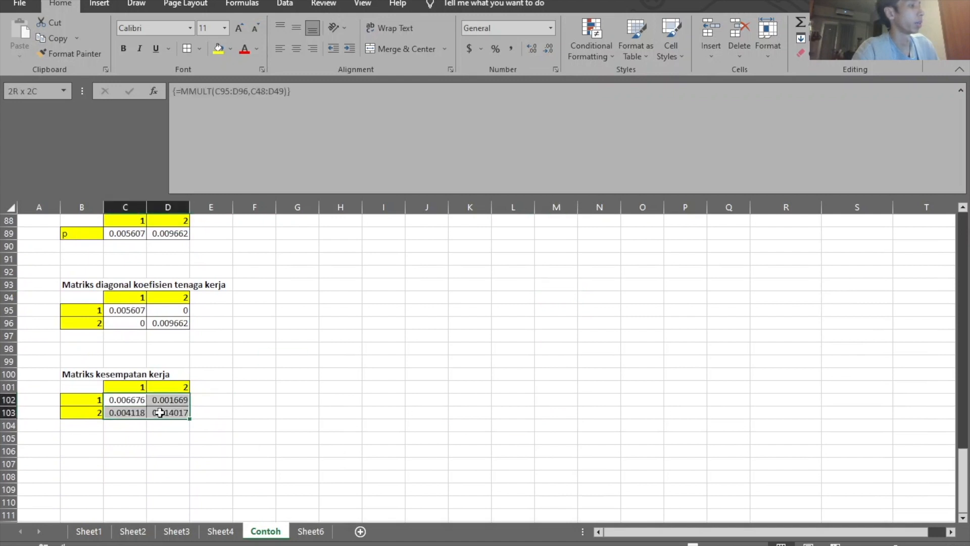
{"action": "left_click", "coordinate": [311, 429]}
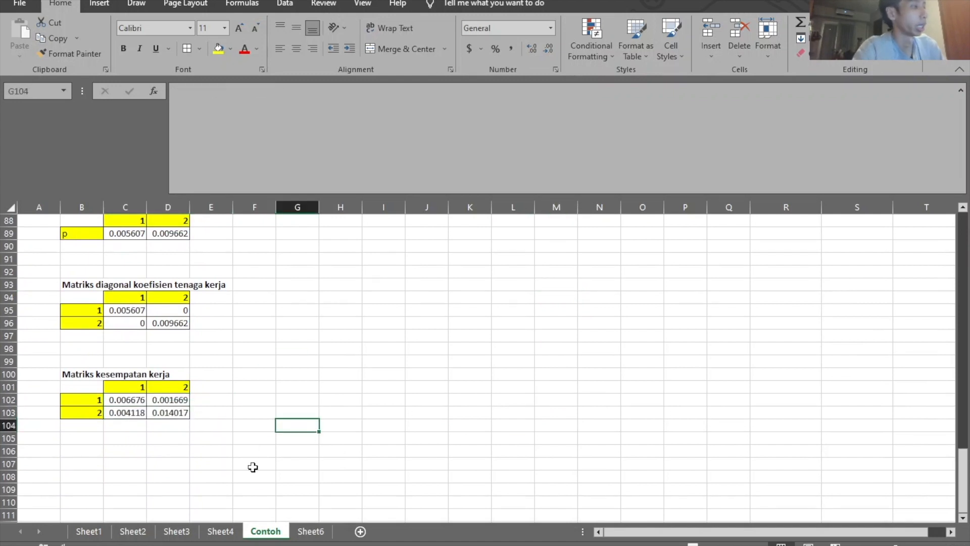
Compare the Matriks kesempatan kerja with the Shock and Efek tables beside the Matriks pendapatan.
{"action": "left_click_drag", "start_coordinate": [112, 399], "coordinate": [161, 410]}
{"action": "scroll", "coordinate": [303, 403], "scroll_direction": "up", "scroll_amount": 9}
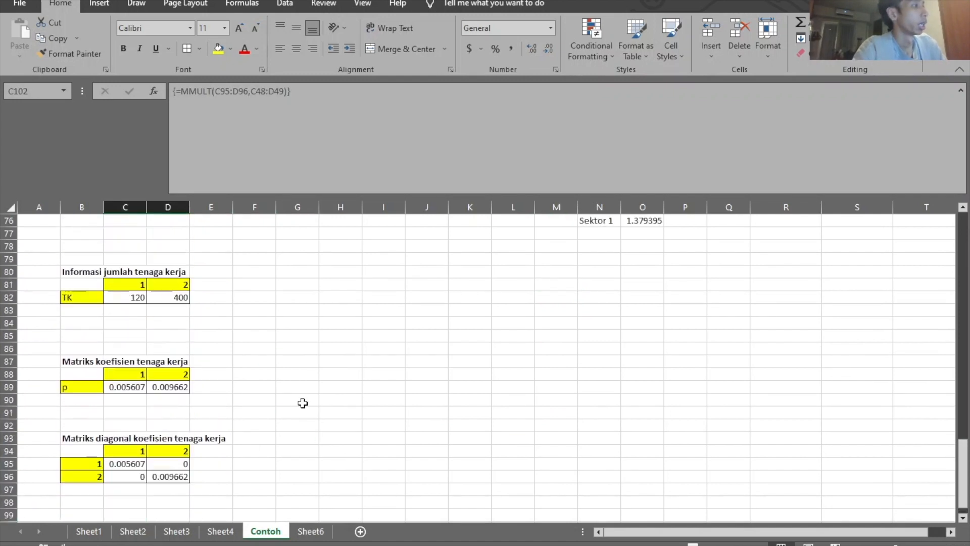
{"action": "left_click_drag", "start_coordinate": [296, 298], "coordinate": [348, 336]}
{"action": "scroll", "coordinate": [303, 447], "scroll_direction": "down", "scroll_amount": 8}
{"action": "left_click_drag", "start_coordinate": [99, 415], "coordinate": [146, 441]}
{"action": "scroll", "coordinate": [225, 431], "scroll_direction": "up", "scroll_amount": 9}
{"action": "left_click_drag", "start_coordinate": [300, 333], "coordinate": [326, 375]}
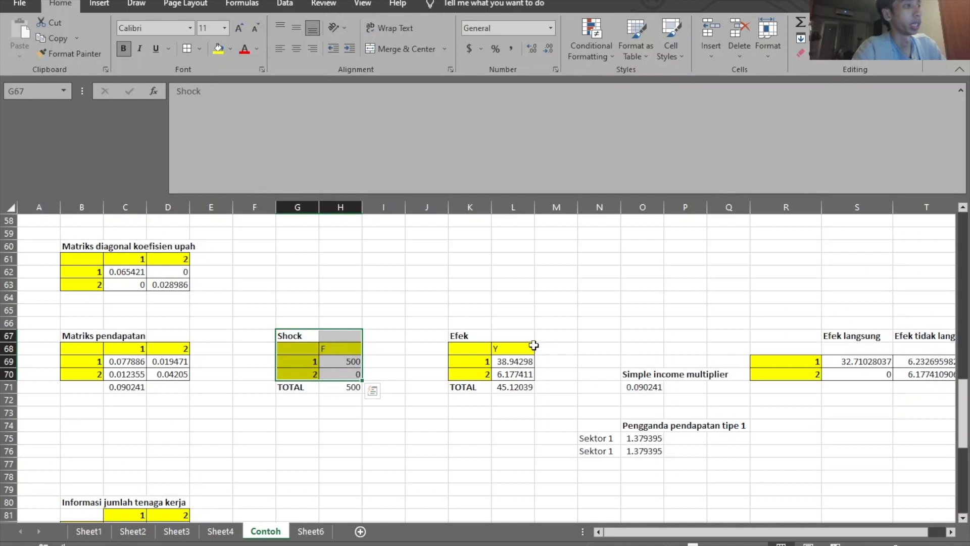
{"action": "left_click_drag", "start_coordinate": [459, 333], "coordinate": [516, 389]}
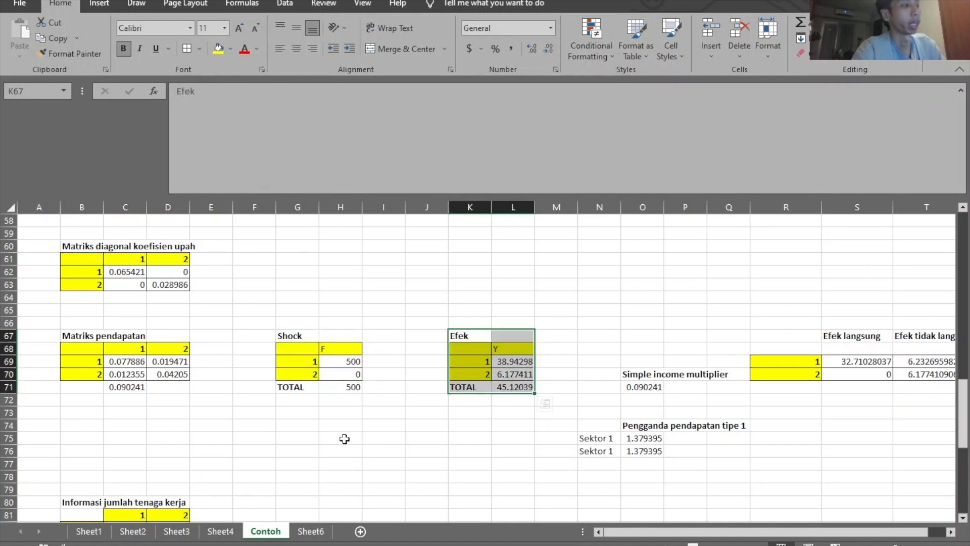
Copy the Shock table from G67:H71 to G99, beside the Matriks kesempatan kerja.
{"action": "left_click_drag", "start_coordinate": [298, 334], "coordinate": [328, 386]}
{"action": "key", "text": "ctrl+c"}
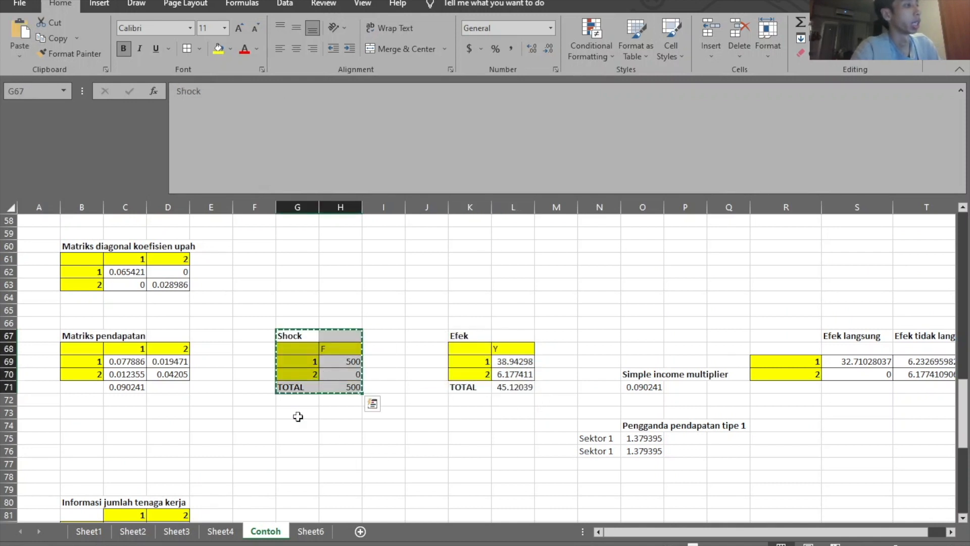
{"action": "scroll", "coordinate": [298, 417], "scroll_direction": "down", "scroll_amount": 8}
{"action": "left_click", "coordinate": [289, 449]}
{"action": "key", "text": "ctrl+v"}
{"action": "key", "text": "ctrl+z"}
{"action": "left_click", "coordinate": [293, 438]}
{"action": "key", "text": "ctrl+v"}
Copy the Efek table from K67:L71 to K99, next to the copied Shock table.
{"action": "scroll", "coordinate": [354, 435], "scroll_direction": "up", "scroll_amount": 7}
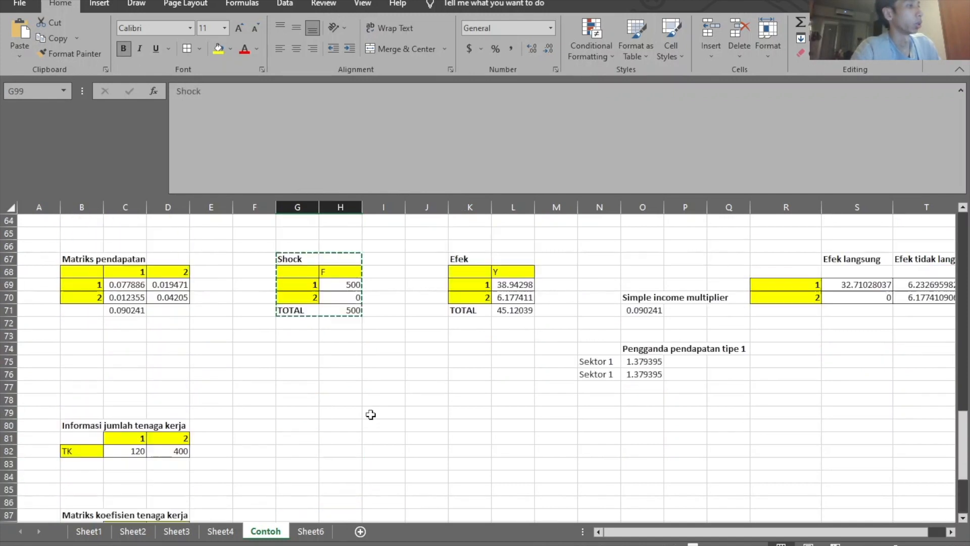
{"action": "left_click_drag", "start_coordinate": [477, 299], "coordinate": [512, 349]}
{"action": "key", "text": "ctrl+c"}
{"action": "scroll", "coordinate": [448, 424], "scroll_direction": "down", "scroll_amount": 7}
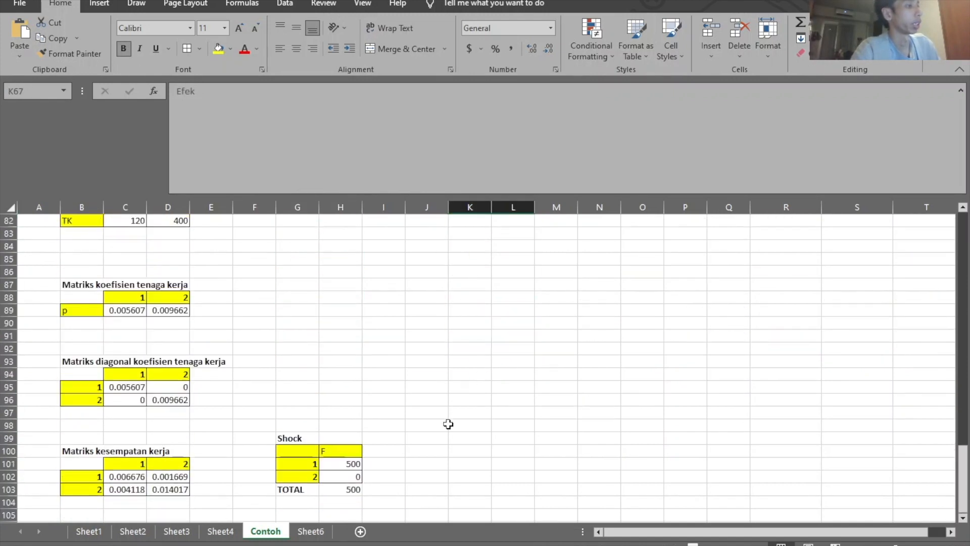
{"action": "left_click", "coordinate": [438, 435]}
{"action": "left_click", "coordinate": [461, 434]}
{"action": "key", "text": "ctrl+v"}
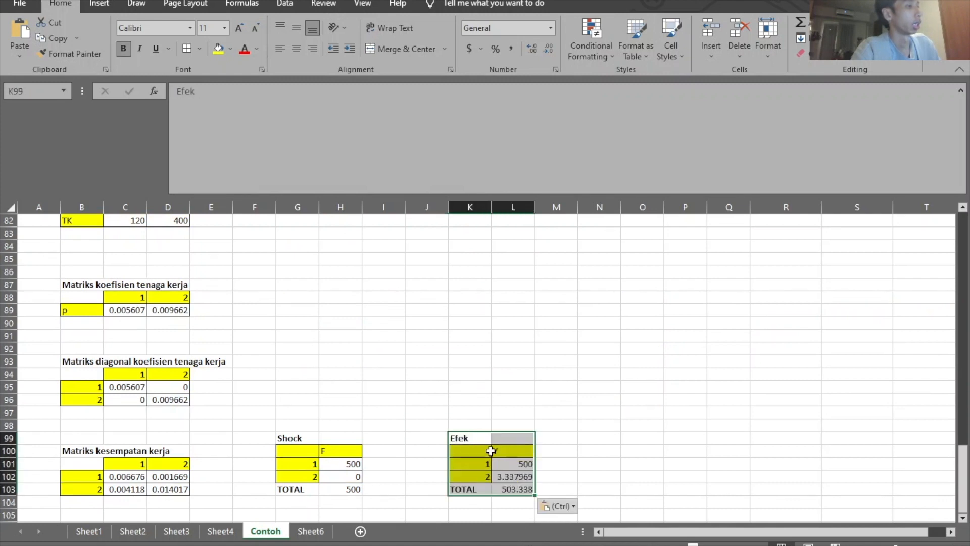
Clear the Y values in L101:L102 and try to start an MMULT formula there.
{"action": "scroll", "coordinate": [492, 440], "scroll_direction": "up", "scroll_amount": 6}
{"action": "scroll", "coordinate": [492, 439], "scroll_direction": "down", "scroll_amount": 8}
{"action": "left_click_drag", "start_coordinate": [506, 388], "coordinate": [507, 399]}
{"action": "key", "text": "Delete"}
{"action": "left_click", "coordinate": [555, 451]}
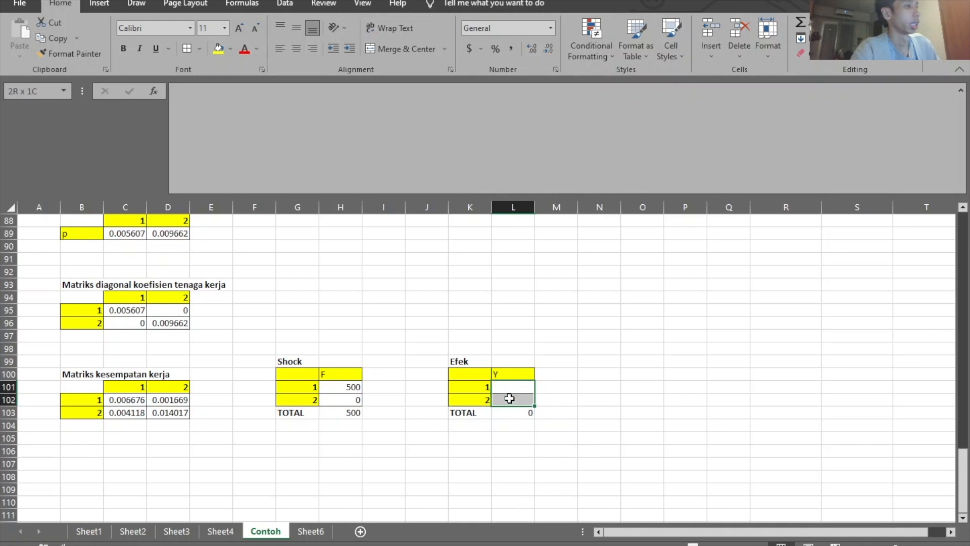
{"action": "type", "text": "=mmult("}
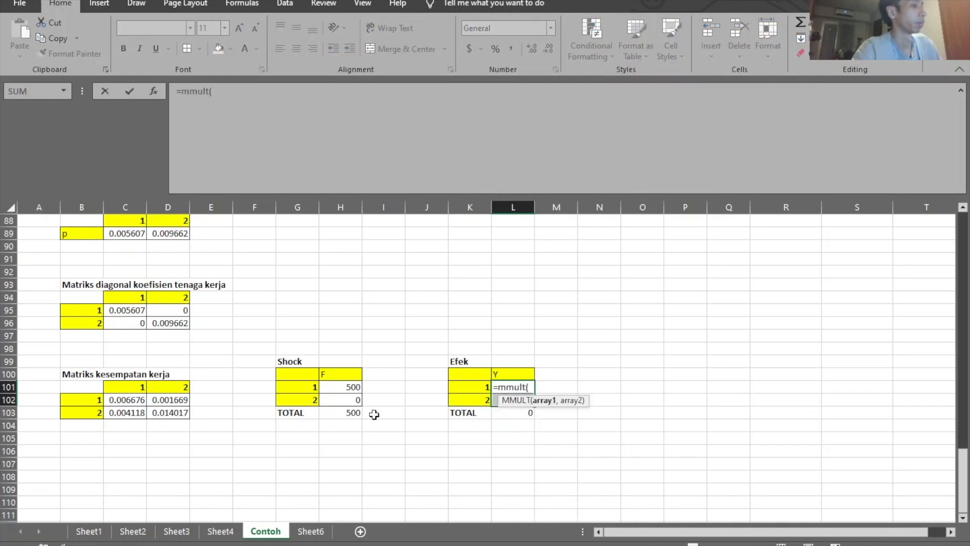
{"action": "key", "text": "Escape"}
Undo the clearing of the Y values and the Efek and Shock table copies starting in row 99.
{"action": "left_click", "coordinate": [571, 453]}
{"action": "key", "text": "ctrl+z"}
{"action": "key", "text": "ctrl+z"}
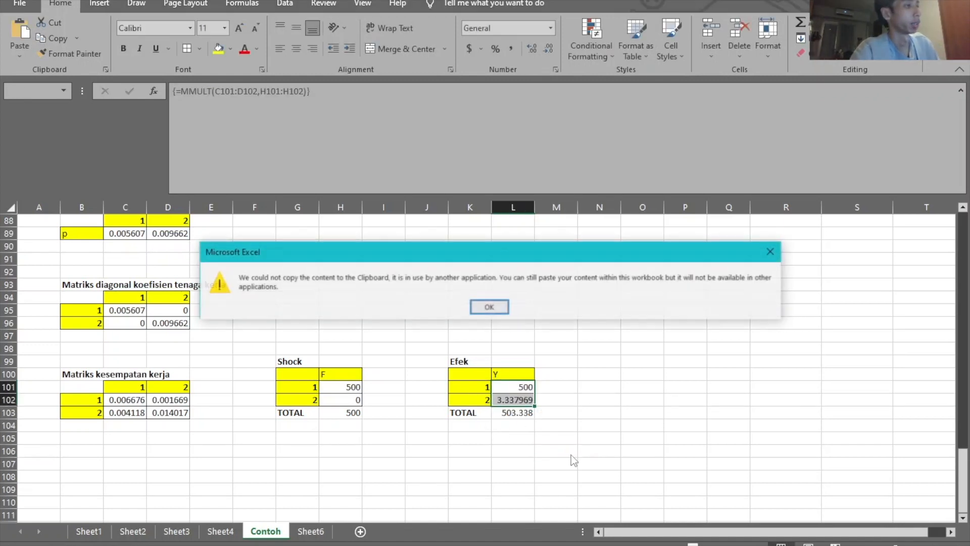
{"action": "left_click", "coordinate": [488, 306]}
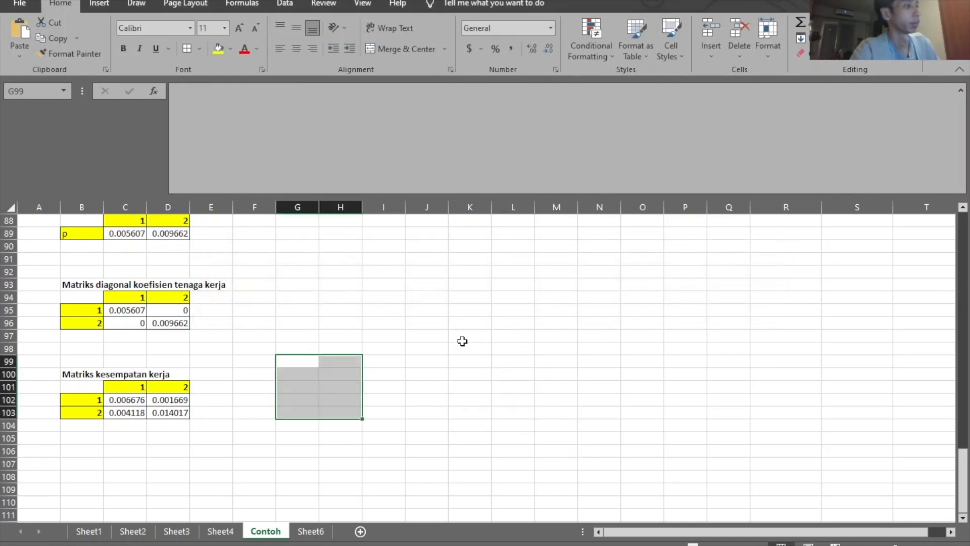
Copy the Shock table from G67:H71 to G100, aligned with the Matriks kesempatan kerja heading.
{"action": "scroll", "coordinate": [384, 411], "scroll_direction": "up", "scroll_amount": 7}
{"action": "left_click_drag", "start_coordinate": [290, 224], "coordinate": [344, 275]}
{"action": "scroll", "coordinate": [328, 374], "scroll_direction": "down", "scroll_amount": 7}
{"action": "left_click", "coordinate": [291, 373]}
{"action": "key", "text": "ctrl+v"}
Copy the Efek table from K67:L71 to K100, aligned with the new Shock table.
{"action": "left_click", "coordinate": [460, 417]}
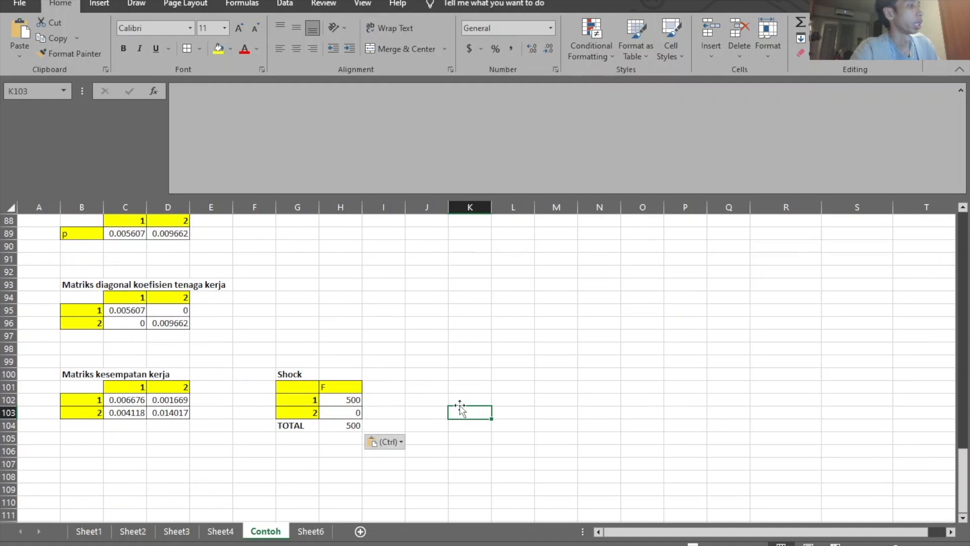
{"action": "scroll", "coordinate": [502, 354], "scroll_direction": "up", "scroll_amount": 8}
{"action": "scroll", "coordinate": [501, 286], "scroll_direction": "up", "scroll_amount": 1}
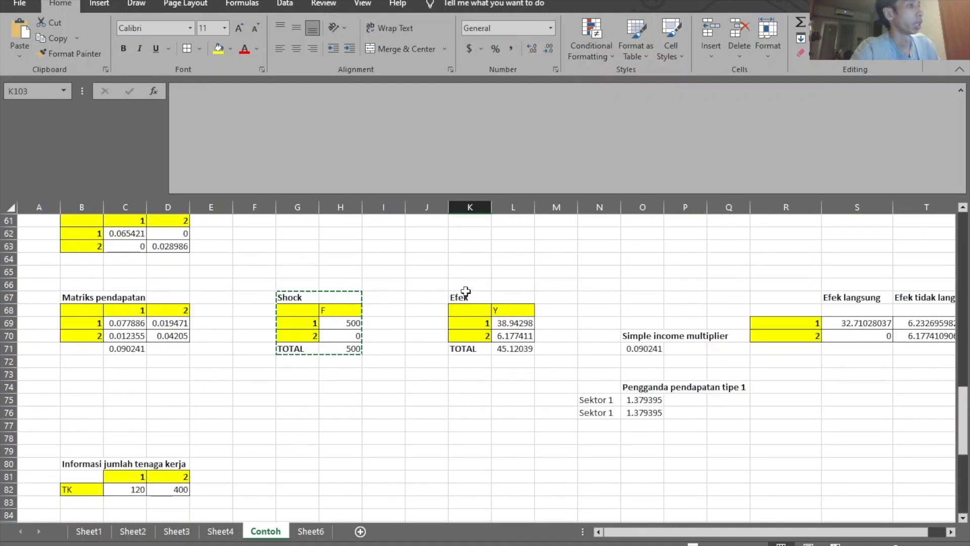
{"action": "left_click_drag", "start_coordinate": [465, 301], "coordinate": [505, 349]}
{"action": "scroll", "coordinate": [508, 375], "scroll_direction": "down", "scroll_amount": 7}
{"action": "left_click", "coordinate": [470, 456]}
{"action": "key", "text": "ctrl+v"}
Clear the Y values in L102:L103 of the copied Efek table.
{"action": "scroll", "coordinate": [479, 460], "scroll_direction": "down", "scroll_amount": 2}
{"action": "left_click_drag", "start_coordinate": [503, 400], "coordinate": [512, 411]}
{"action": "key", "text": "Delete"}
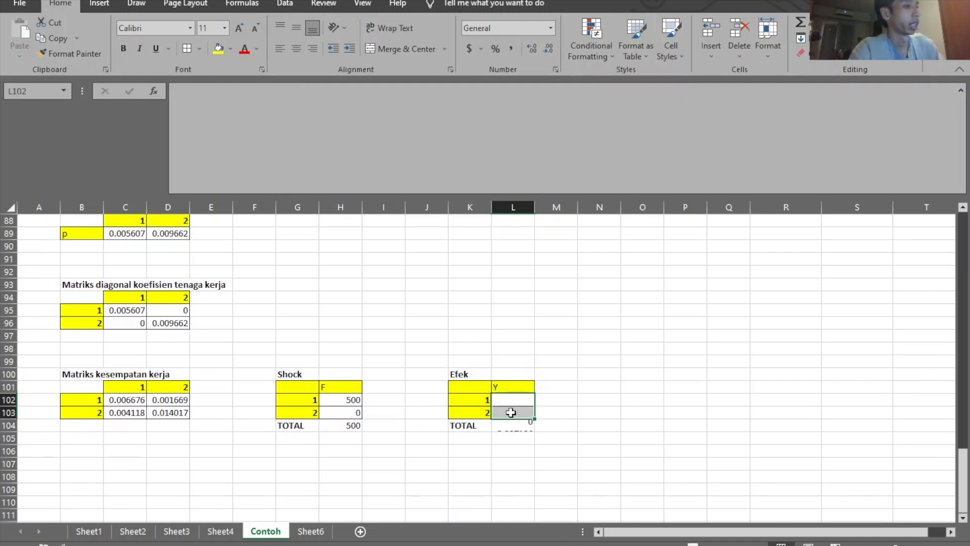
{"action": "left_click", "coordinate": [509, 398]}
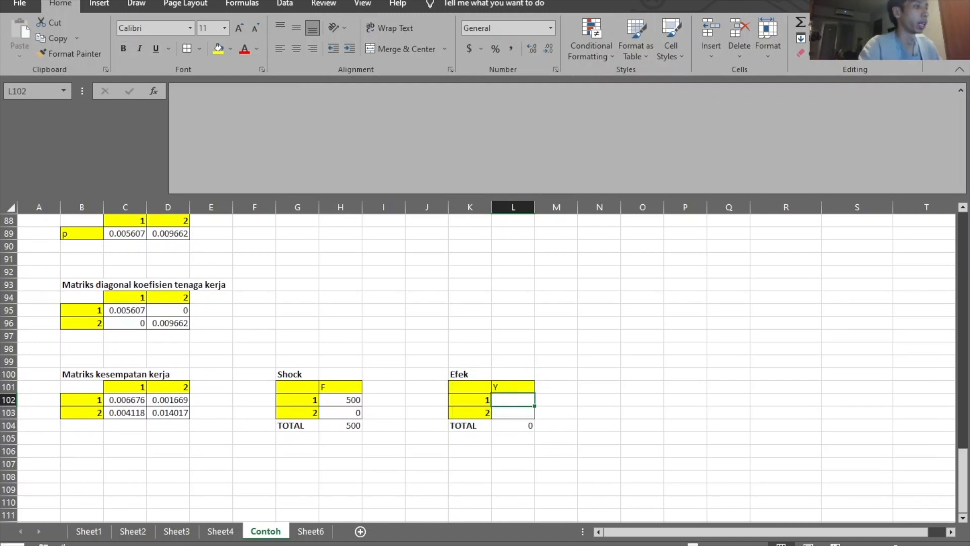
Retitle the copied Efek table in K100 as "Efek tenaga kerja".
{"action": "key", "text": "Up"}
{"action": "key", "text": "Left"}
{"action": "key", "text": "Up"}
{"action": "type", "text": "Efek te"}
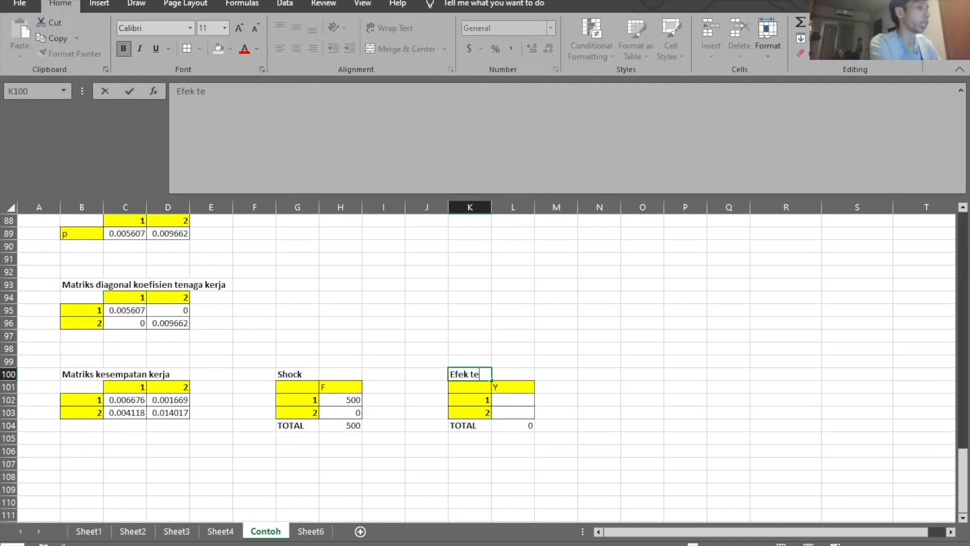
{"action": "type", "text": "naga kerja"}
{"action": "key", "text": "Return"}
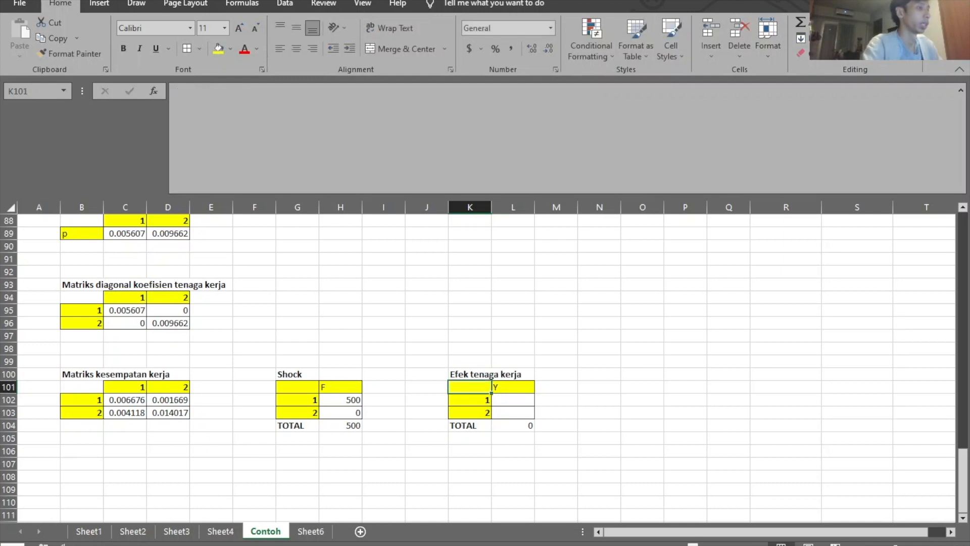
Fill L102:L103 with the array formula =MMULT(C102:D103,H102:H103), multiplying the Matriks kesempatan kerja by the Shock column.
{"action": "key", "text": "Down"}
{"action": "key", "text": "Right"}
{"action": "type", "text": "=mm"}
{"action": "key", "text": "BackSpace"}
{"action": "key", "text": "BackSpace"}
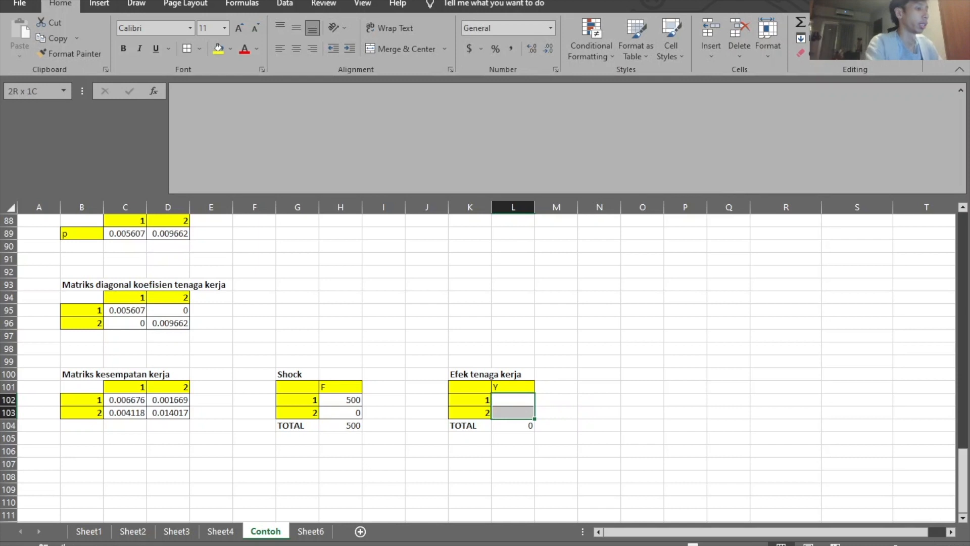
{"action": "type", "text": "=mmult("}
{"action": "key", "text": "Left"}
{"action": "key", "text": "Left"}
{"action": "key", "text": "Left"}
{"action": "key", "text": "Left"}
{"action": "key", "text": "Left"}
{"action": "key", "text": "Left"}
{"action": "key", "text": "Left"}
{"action": "key", "text": "Left"}
{"action": "key", "text": "Left"}
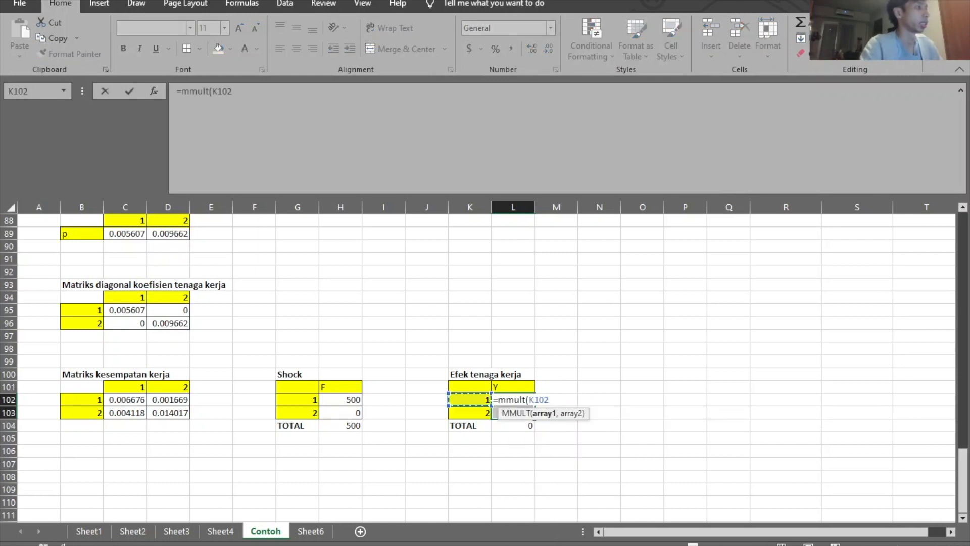
{"action": "key", "text": "shift+Down"}
{"action": "key", "text": "shift+Right"}
{"action": "type", "text": ","}
{"action": "key", "text": "Left"}
{"action": "key", "text": "Left"}
{"action": "key", "text": "Left"}
{"action": "key", "text": "Left"}
{"action": "key", "text": "shift+Down"}
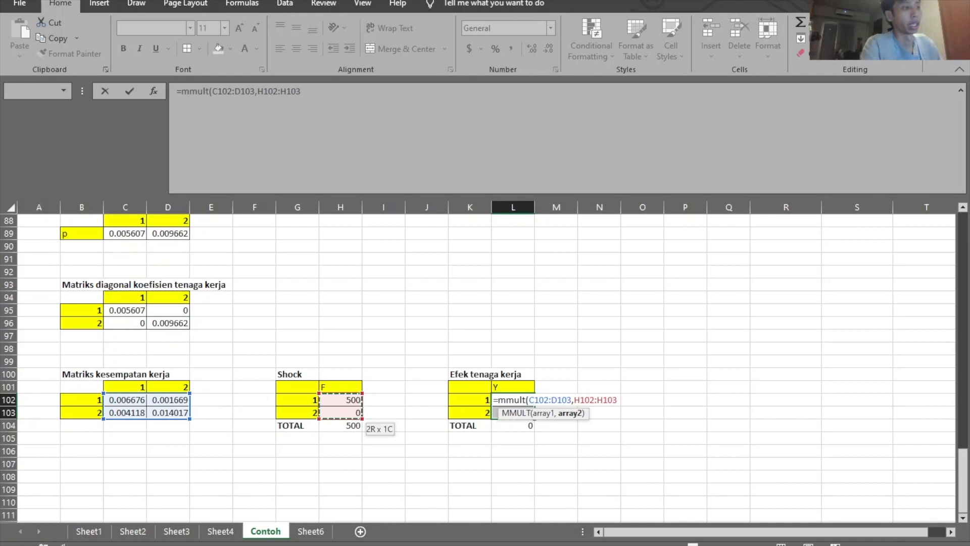
{"action": "key", "text": "ctrl+shift+Return"}
Examine the Efek tenaga kerja values and total against the shock total, and look back at the income multiplier section.
{"action": "left_click", "coordinate": [497, 464]}
{"action": "left_click", "coordinate": [499, 401]}
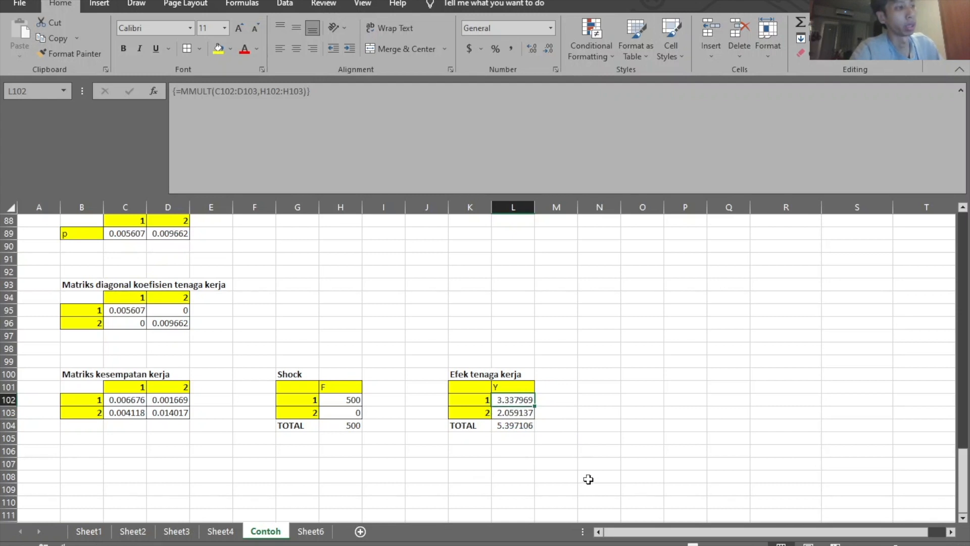
{"action": "left_click", "coordinate": [502, 412]}
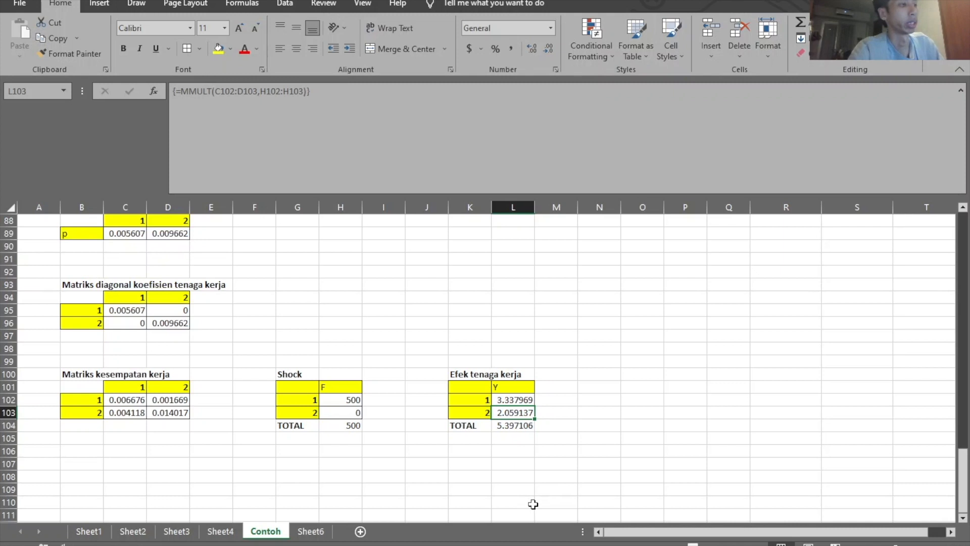
{"action": "left_click", "coordinate": [501, 425]}
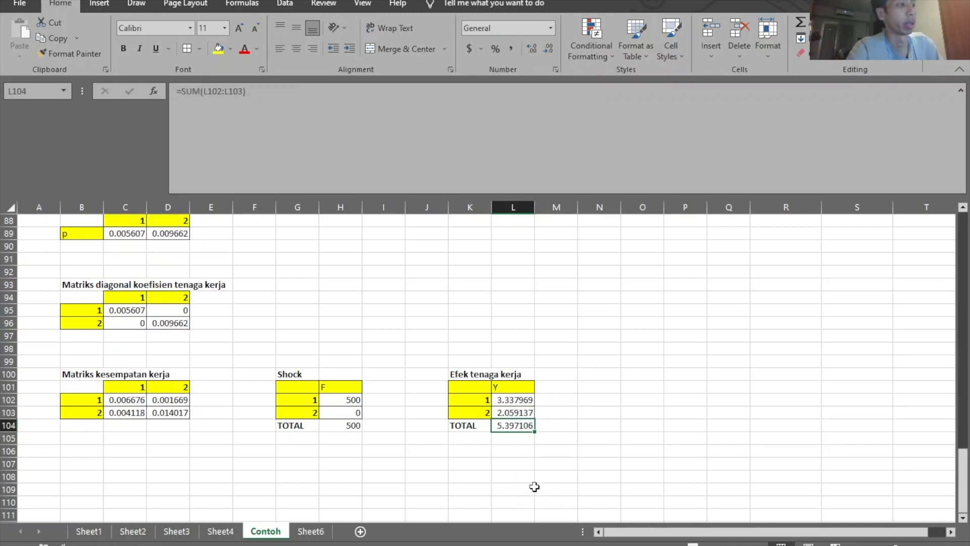
{"action": "left_click", "coordinate": [336, 425]}
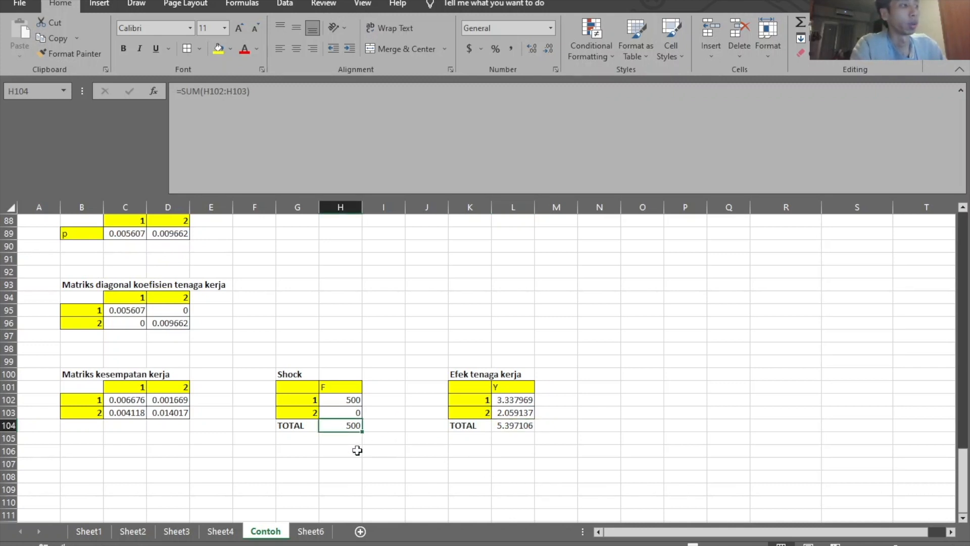
{"action": "left_click", "coordinate": [309, 400]}
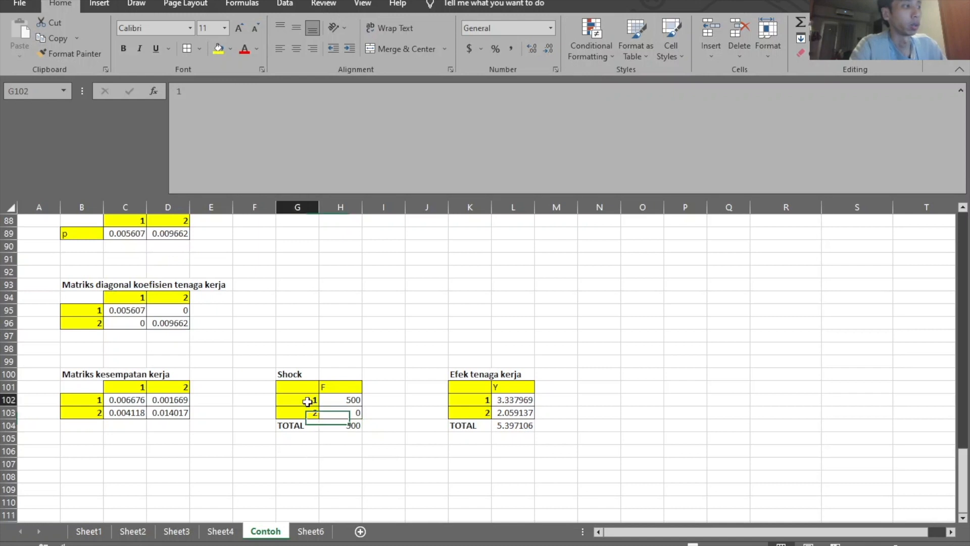
{"action": "left_click", "coordinate": [511, 429]}
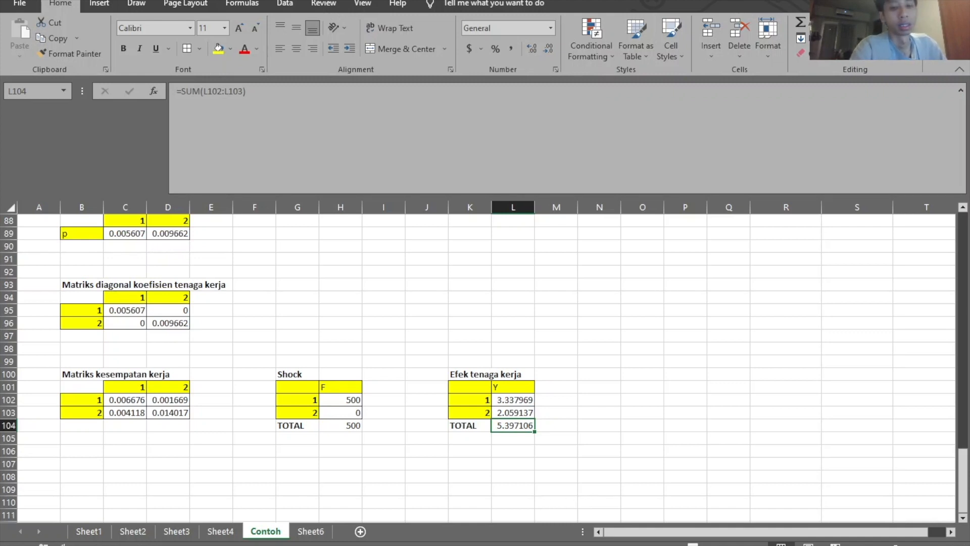
{"action": "scroll", "coordinate": [708, 303], "scroll_direction": "up", "scroll_amount": 8}
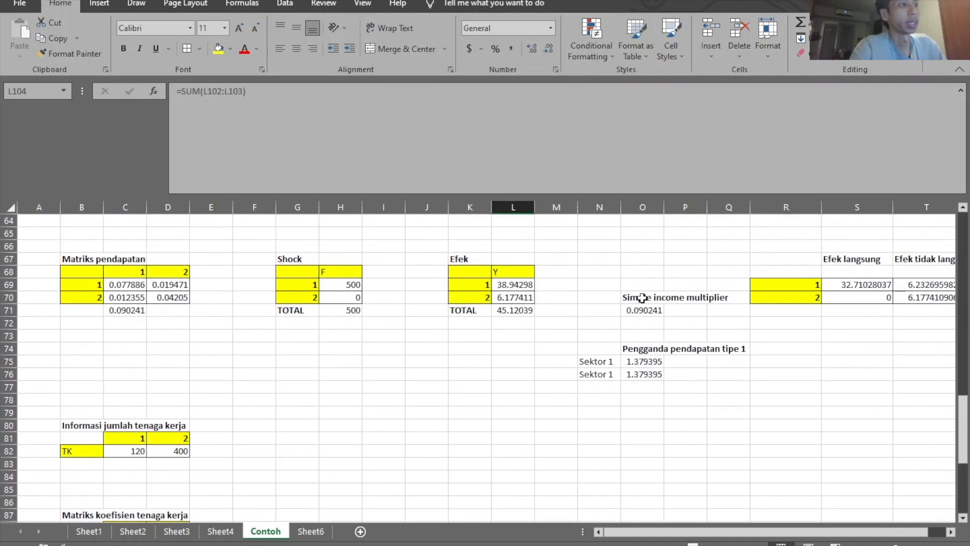
{"action": "left_click", "coordinate": [641, 298]}
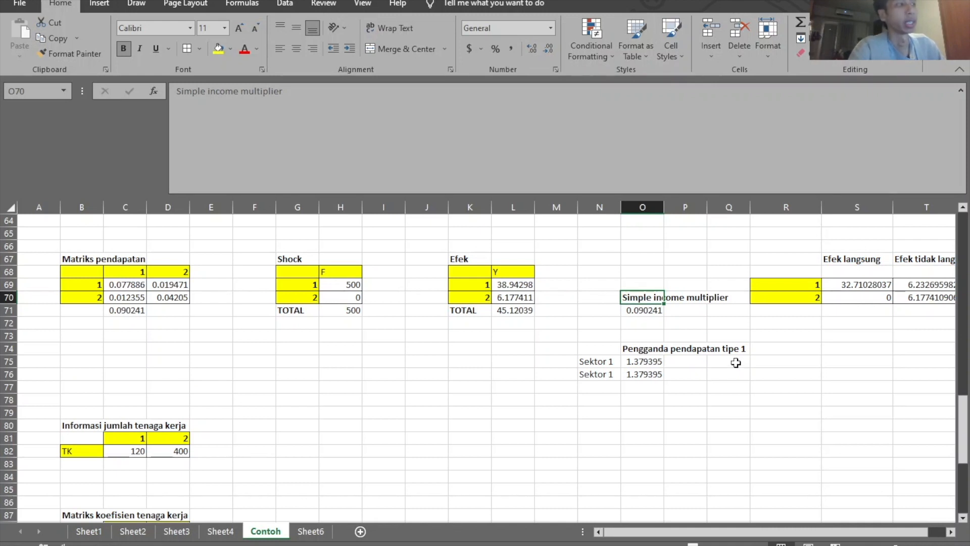
{"action": "scroll", "coordinate": [568, 378], "scroll_direction": "down", "scroll_amount": 9}
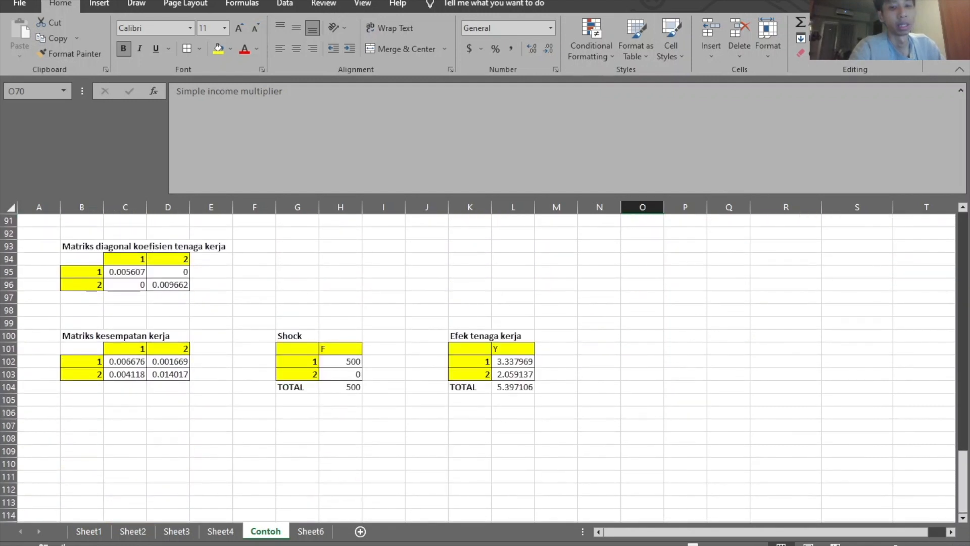
Switch to the "Macam angka pengganda" slide, draw a red tick above the workers picture, and return to the workbook.
{"action": "key", "text": "alt+Tab"}
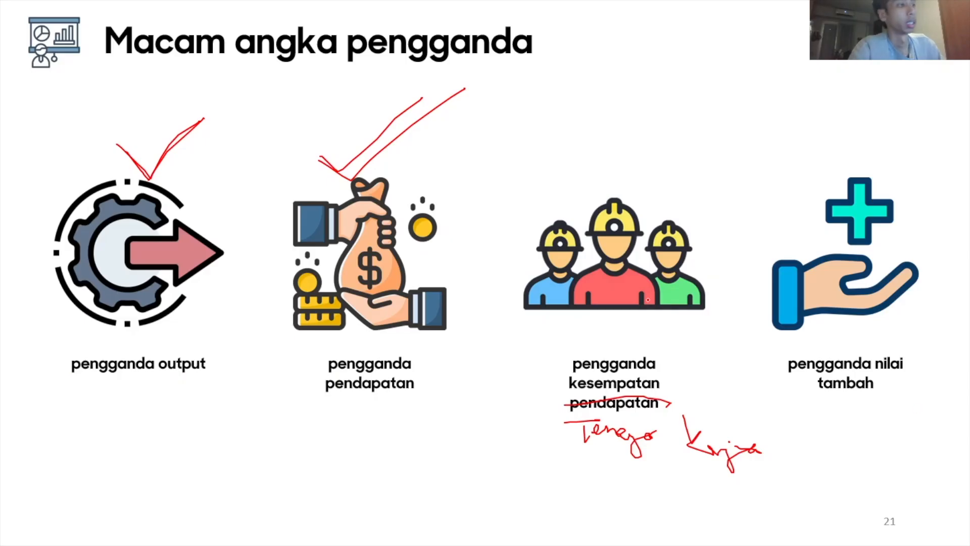
{"action": "left_click_drag", "start_coordinate": [589, 153], "coordinate": [695, 100]}
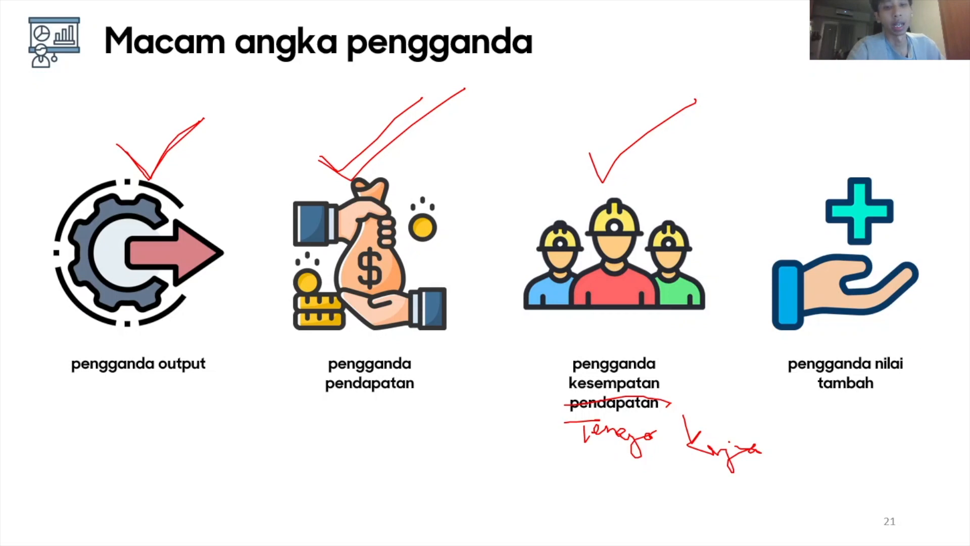
{"action": "key", "text": "alt+Tab"}
Examine the labour coefficient matrix and the primary input rows L to U in the input-output table.
{"action": "scroll", "coordinate": [183, 424], "scroll_direction": "up", "scroll_amount": 5}
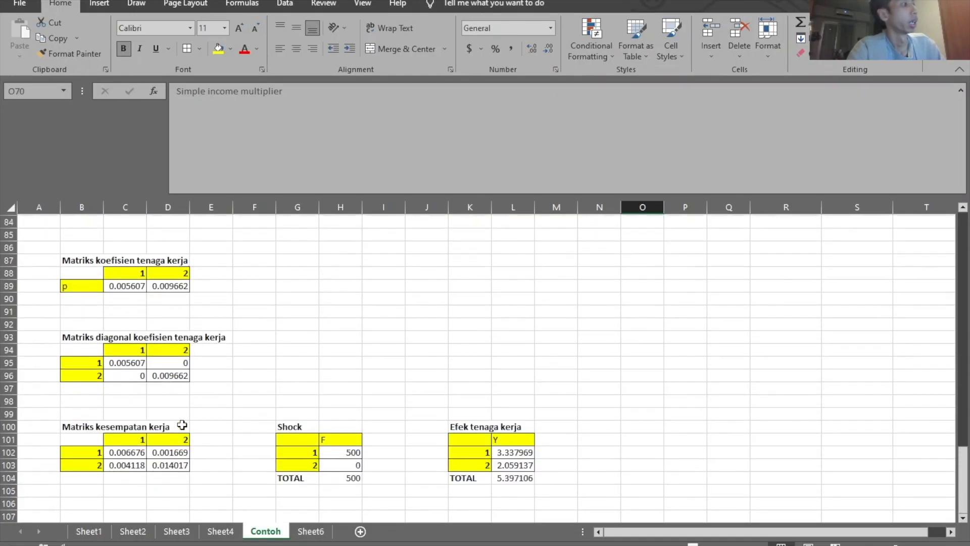
{"action": "left_click_drag", "start_coordinate": [82, 360], "coordinate": [196, 376]}
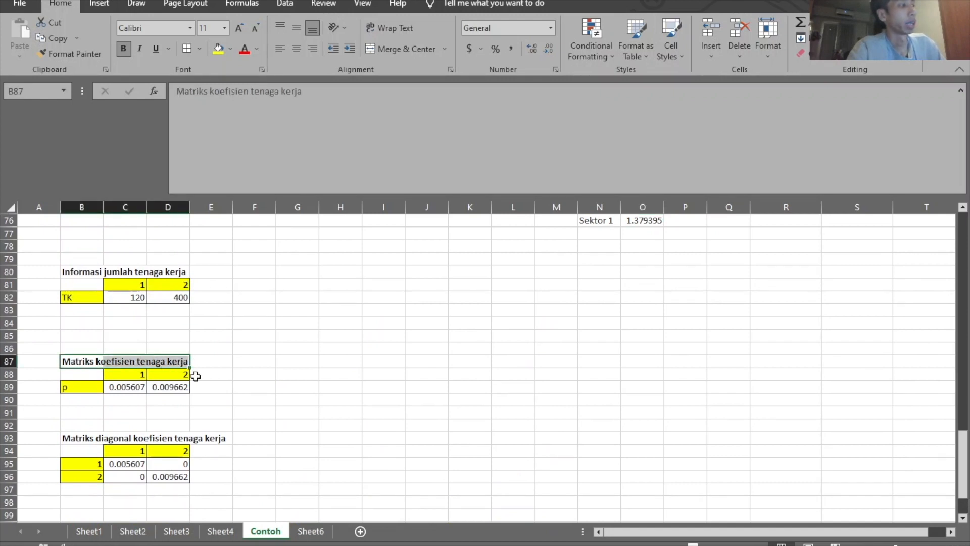
{"action": "left_click", "coordinate": [341, 411]}
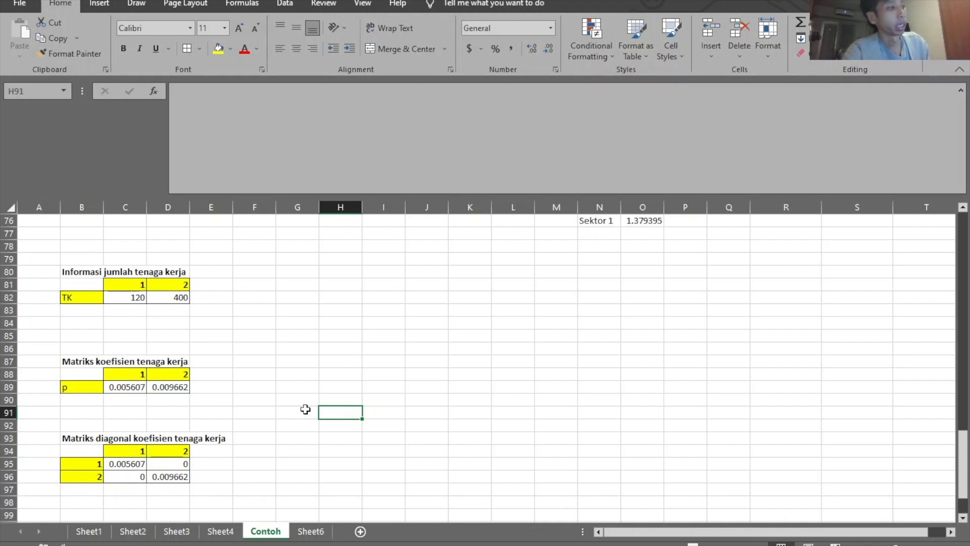
{"action": "scroll", "coordinate": [158, 417], "scroll_direction": "up", "scroll_amount": 20}
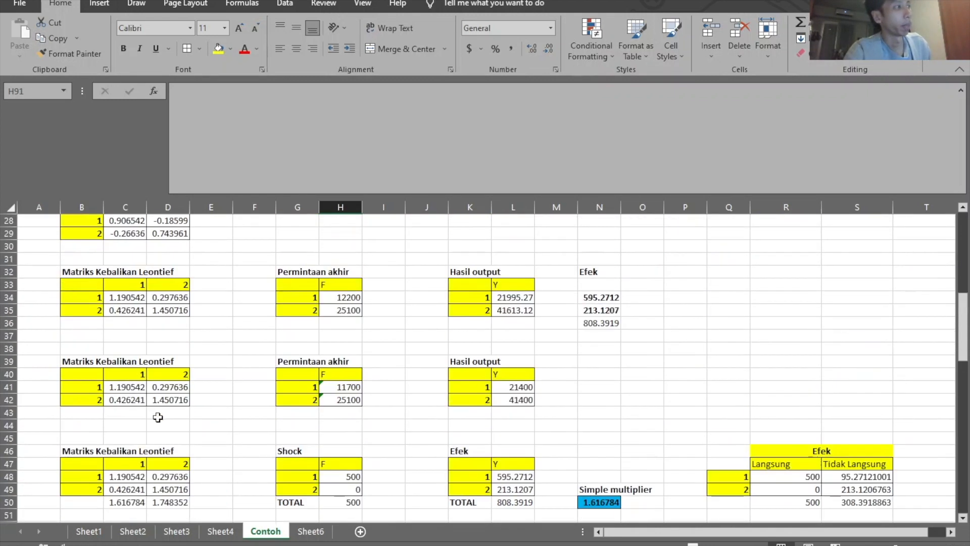
{"action": "scroll", "coordinate": [159, 417], "scroll_direction": "up", "scroll_amount": 2}
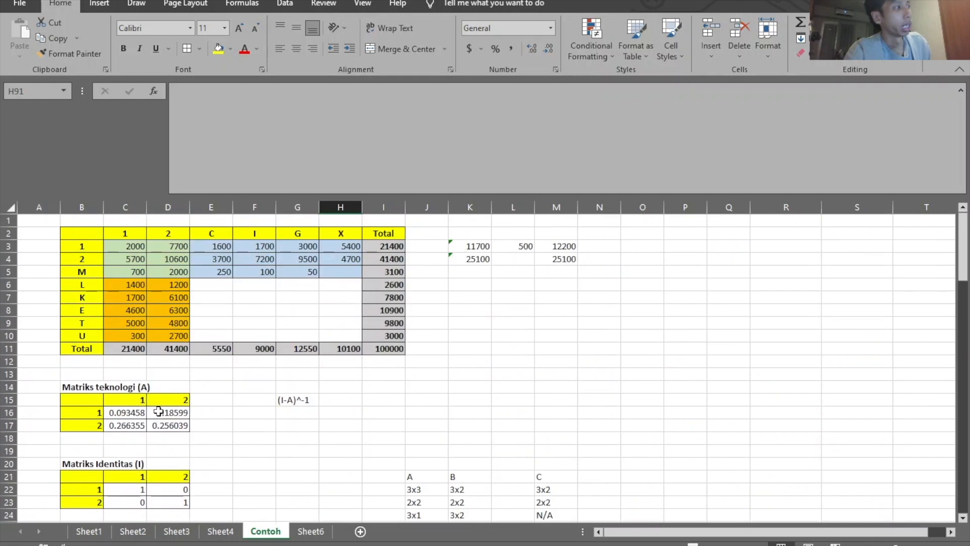
{"action": "left_click_drag", "start_coordinate": [114, 284], "coordinate": [108, 342]}
{"action": "left_click", "coordinate": [118, 361]}
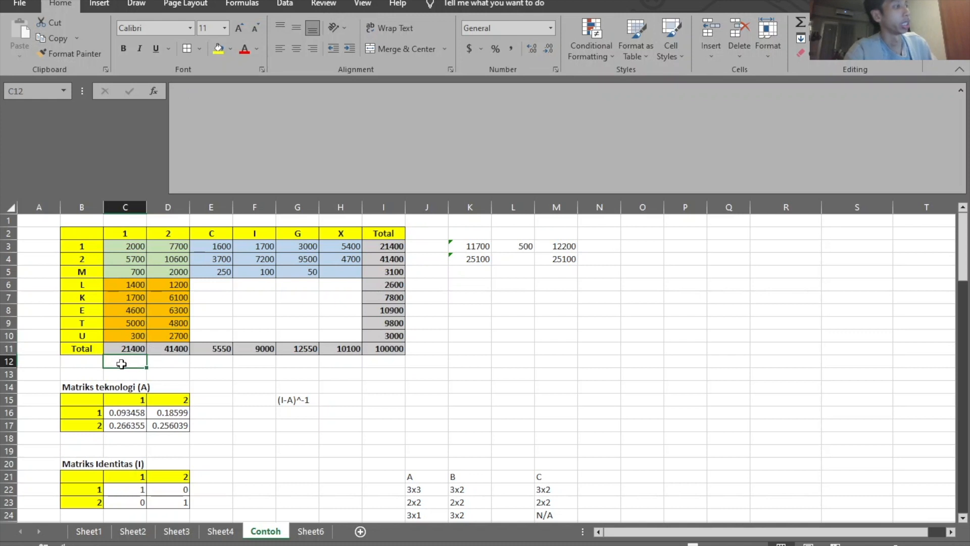
{"action": "left_click_drag", "start_coordinate": [81, 284], "coordinate": [96, 338]}
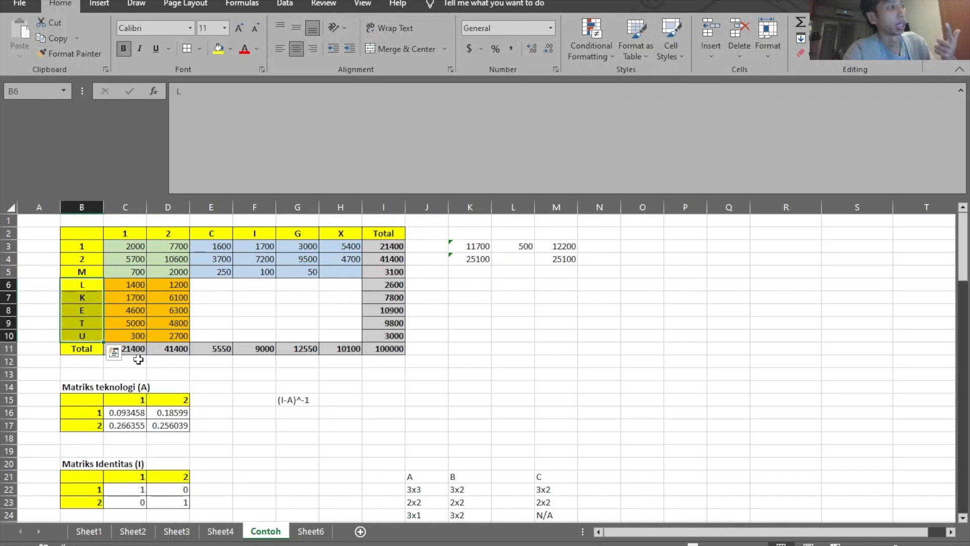
Sum sector 1's primary inputs C6:C10 in C12 and extend the formula to D12 for sector 2.
{"action": "left_click", "coordinate": [121, 358]}
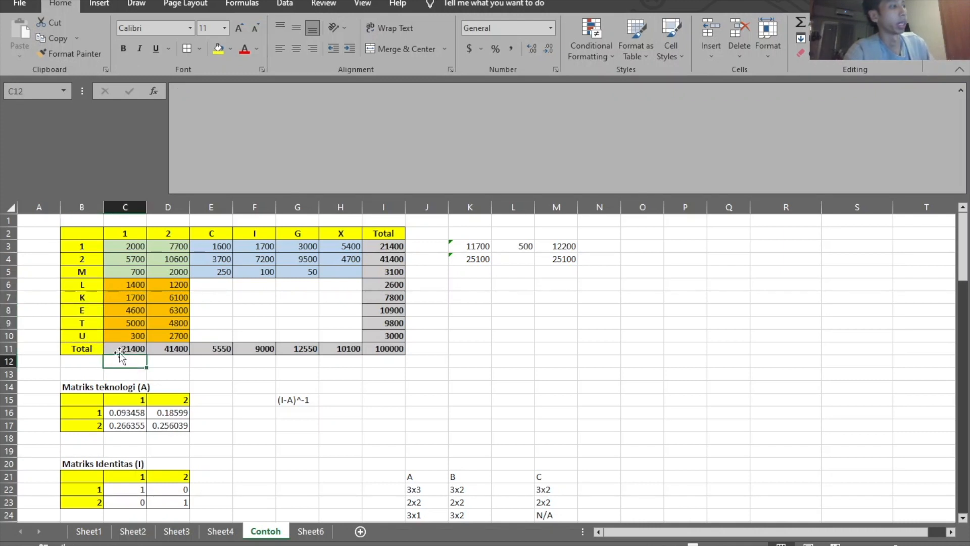
{"action": "type", "text": "=sum("}
{"action": "key", "text": "Up"}
{"action": "key", "text": "Up"}
{"action": "key", "text": "shift+Up"}
{"action": "key", "text": "shift+Up"}
{"action": "key", "text": "shift+Up"}
{"action": "key", "text": "shift+Up"}
{"action": "key", "text": "Return"}
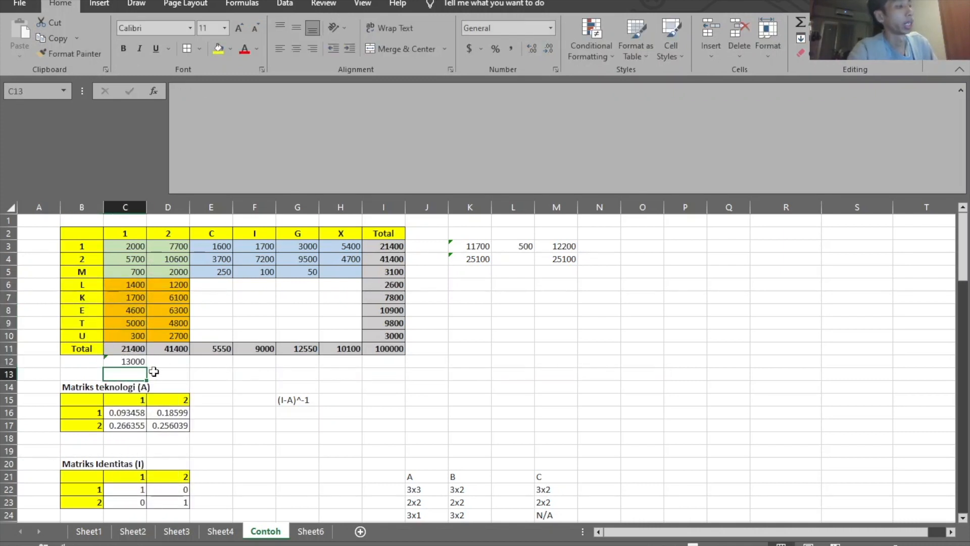
{"action": "left_click", "coordinate": [124, 345]}
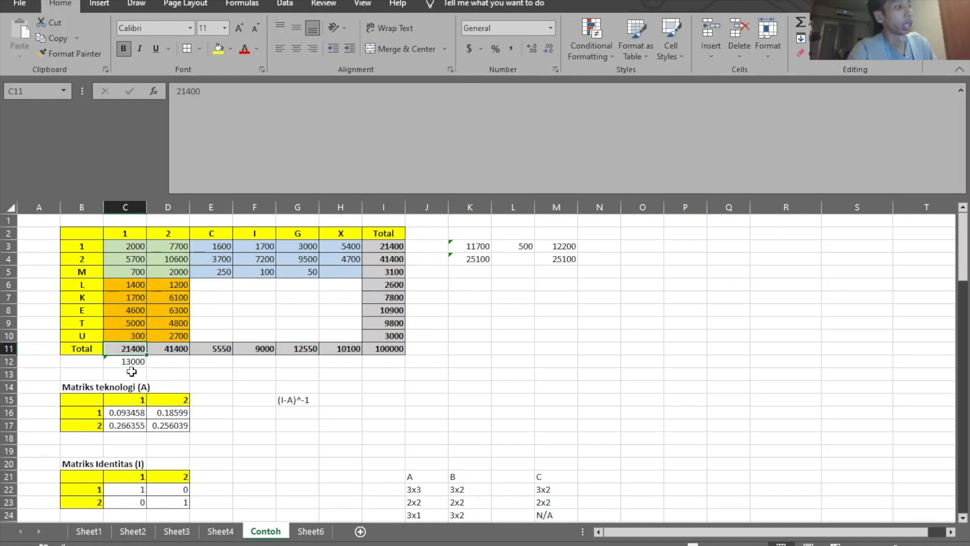
{"action": "left_click", "coordinate": [129, 362]}
{"action": "left_click_drag", "start_coordinate": [147, 368], "coordinate": [175, 366]}
Calculate =C12/C11 in C13 and extend the ratio formula to D13.
{"action": "left_click", "coordinate": [121, 374]}
{"action": "type", "text": "="}
{"action": "left_click", "coordinate": [121, 362]}
{"action": "type", "text": "/"}
{"action": "left_click", "coordinate": [119, 349]}
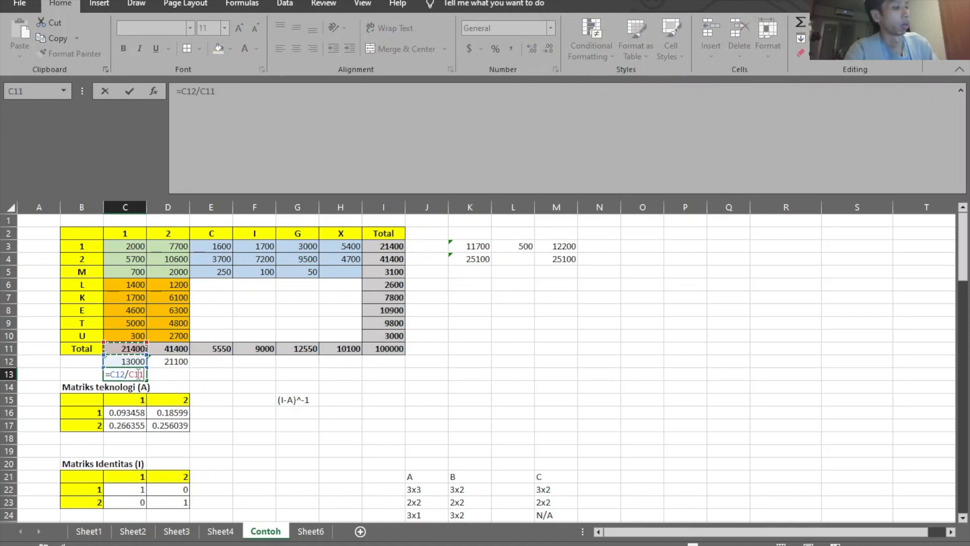
{"action": "key", "text": "Return"}
{"action": "left_click", "coordinate": [126, 373]}
{"action": "left_click_drag", "start_coordinate": [147, 380], "coordinate": [174, 375]}
Clear the trial calculations below the input-output table in rows 12 and 13, and point out sector 1's primary inputs and total.
{"action": "key", "text": "Delete"}
{"action": "left_click", "coordinate": [273, 388]}
{"action": "left_click_drag", "start_coordinate": [129, 284], "coordinate": [133, 335]}
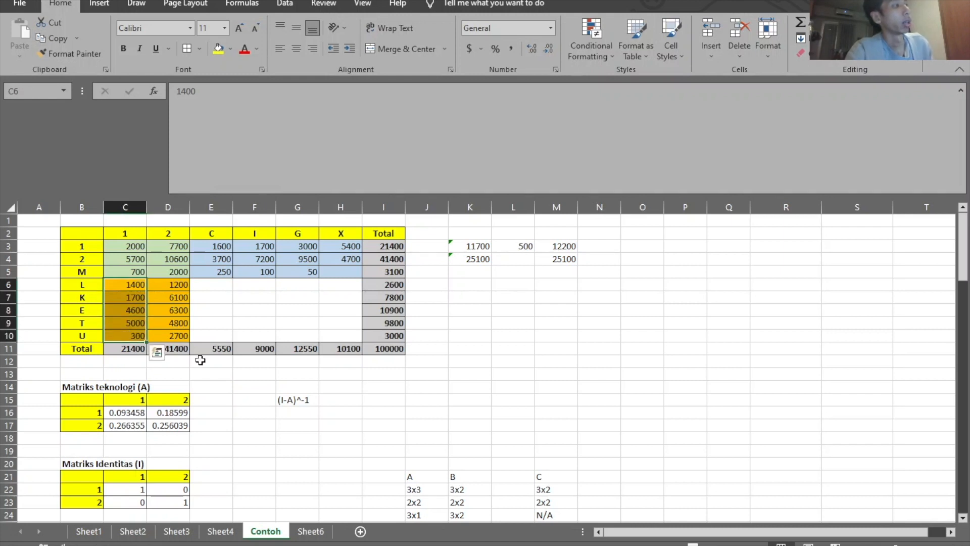
{"action": "left_click", "coordinate": [124, 349]}
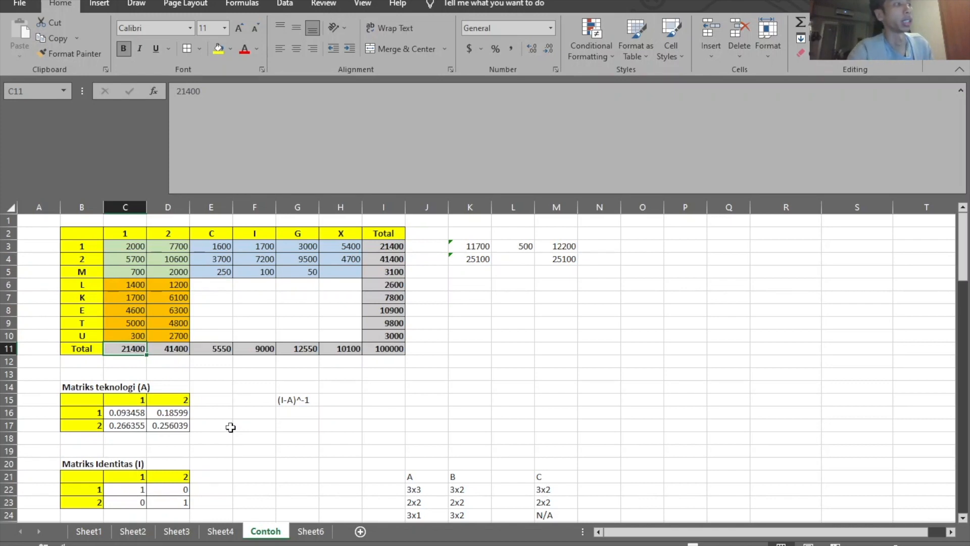
Switch to the IO_Indonesia (17x17) workbook and look through its tables from Matriks pendapatan back to the main transactions table.
{"action": "scroll", "coordinate": [231, 427], "scroll_direction": "down", "scroll_amount": 13}
{"action": "scroll", "coordinate": [230, 428], "scroll_direction": "down", "scroll_amount": 18}
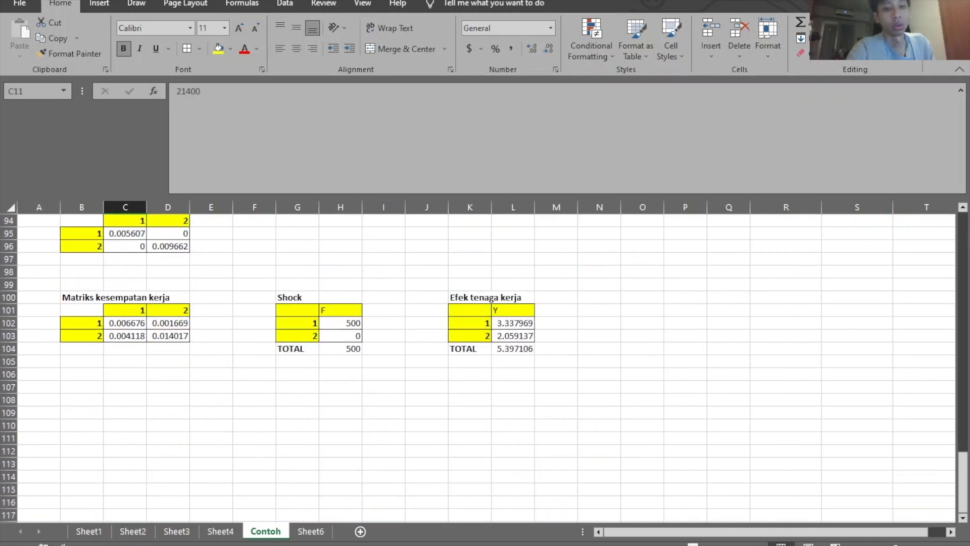
{"action": "key", "text": "alt+Tab"}
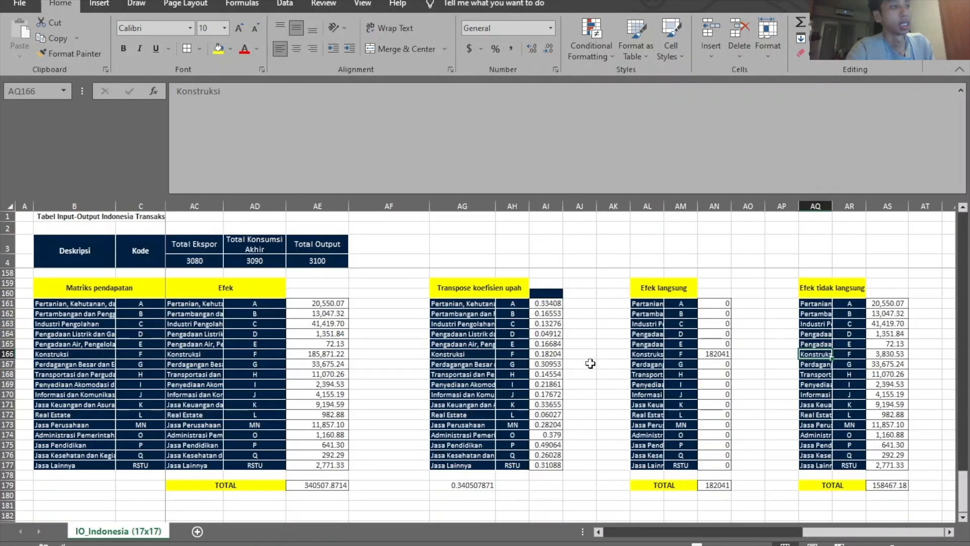
{"action": "left_click", "coordinate": [413, 358]}
{"action": "left_click_drag", "start_coordinate": [842, 534], "coordinate": [626, 532]}
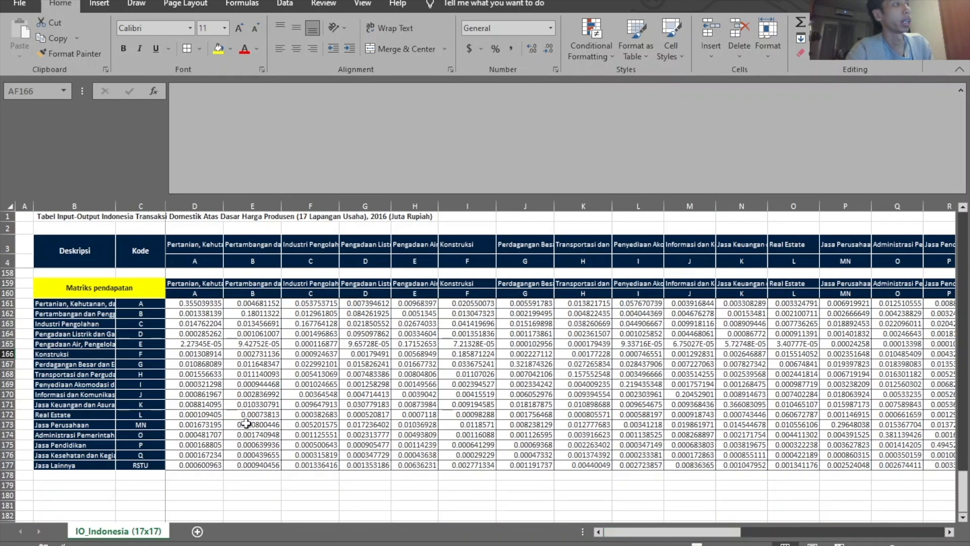
{"action": "scroll", "coordinate": [246, 423], "scroll_direction": "up", "scroll_amount": 20}
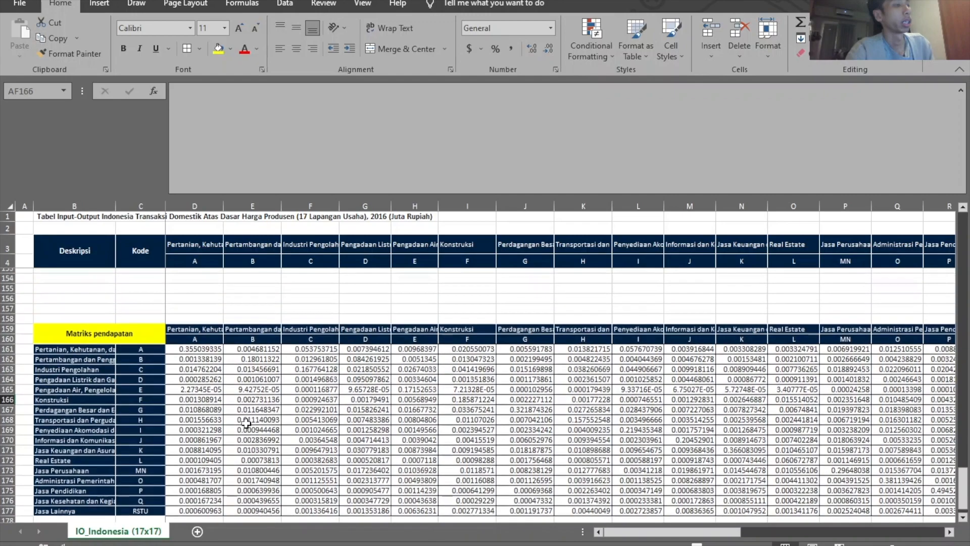
{"action": "scroll", "coordinate": [246, 424], "scroll_direction": "up", "scroll_amount": 20}
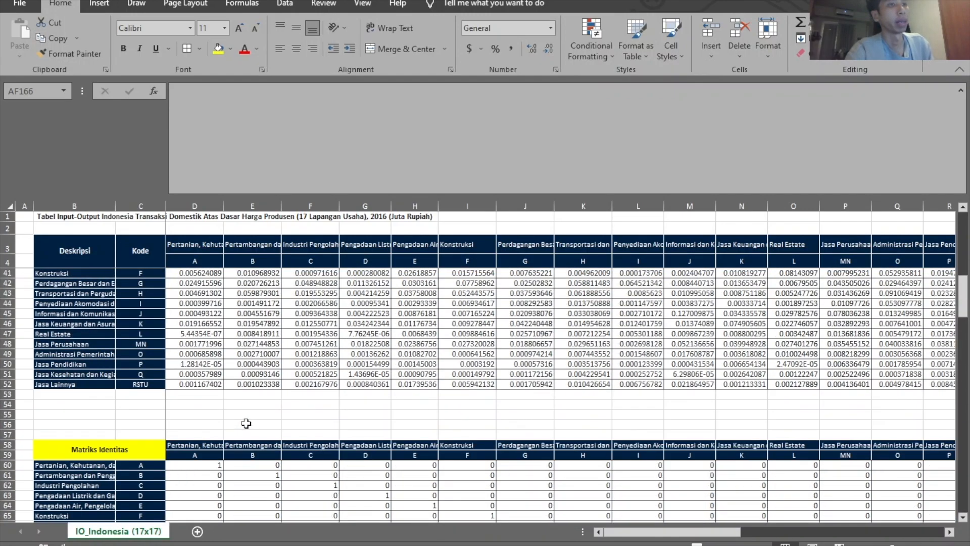
{"action": "scroll", "coordinate": [246, 423], "scroll_direction": "down", "scroll_amount": 2}
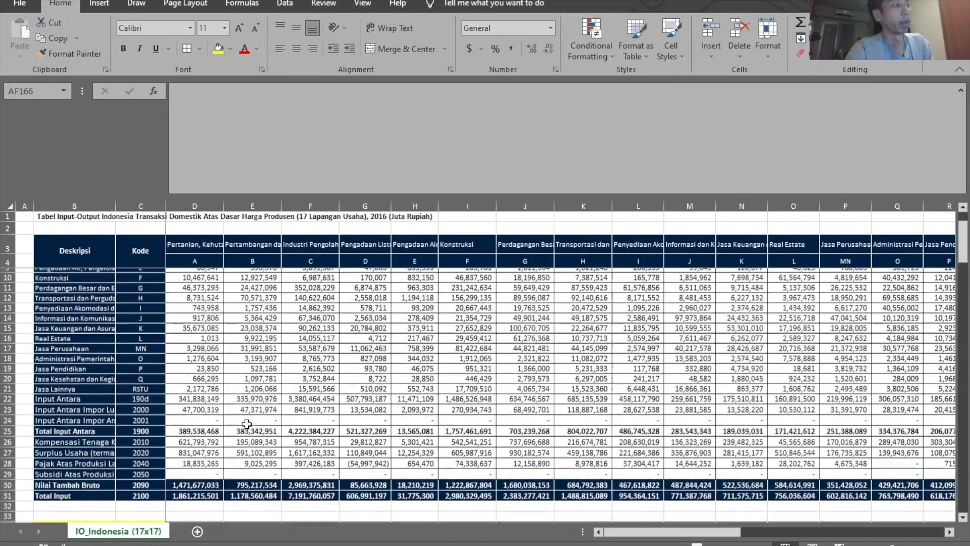
Point out the sector codes A to O in row 4 of the main transactions table, and examine the rows down to Total Input.
{"action": "scroll", "coordinate": [246, 424], "scroll_direction": "up", "scroll_amount": 2}
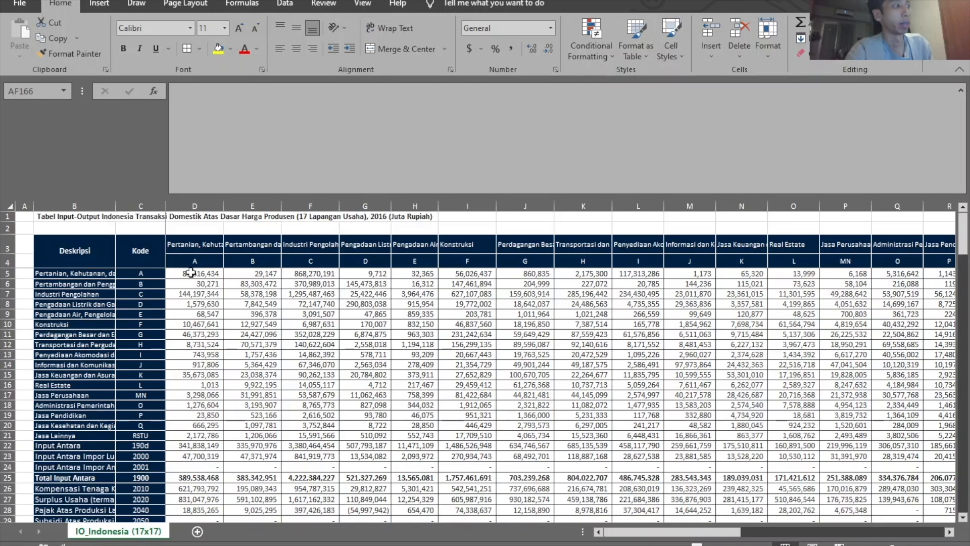
{"action": "left_click_drag", "start_coordinate": [181, 261], "coordinate": [712, 260]}
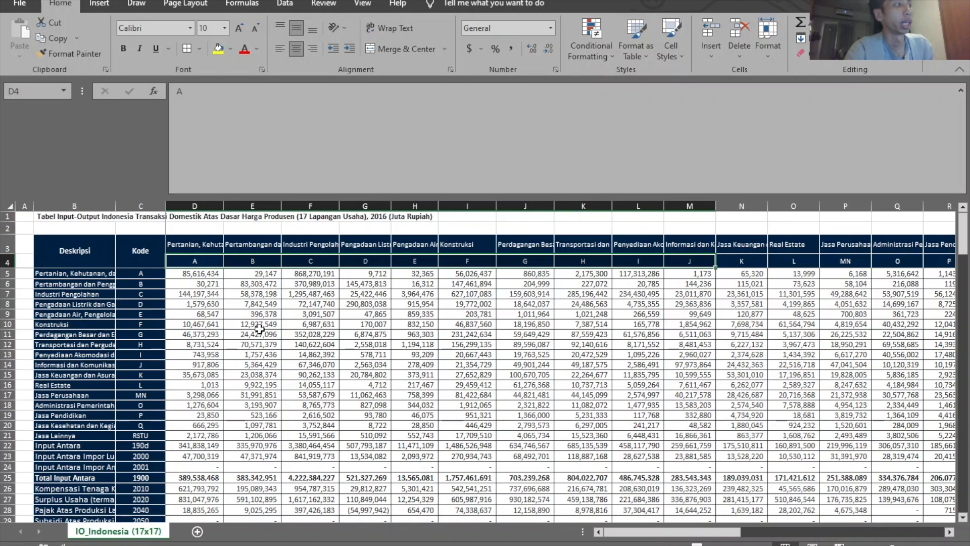
{"action": "left_click", "coordinate": [214, 304]}
{"action": "left_click_drag", "start_coordinate": [194, 264], "coordinate": [912, 261]}
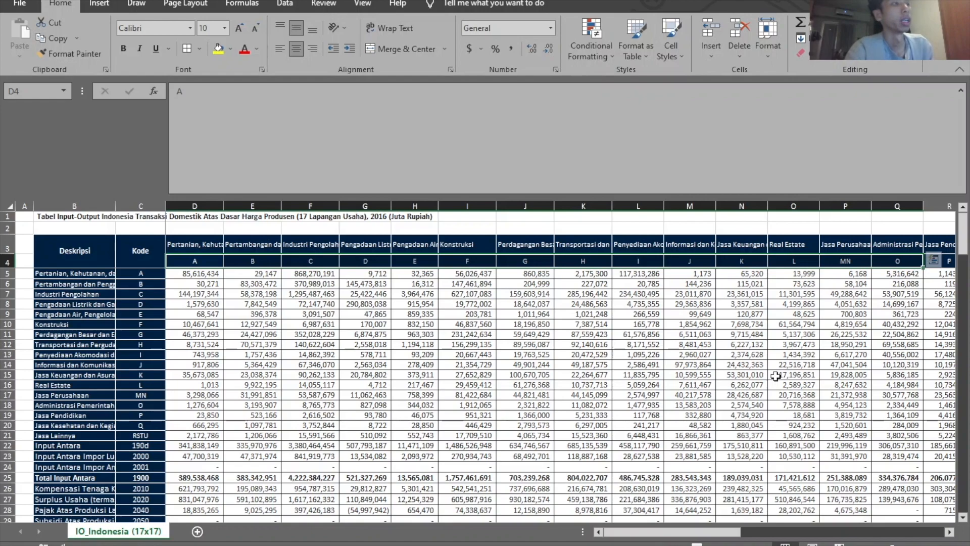
{"action": "scroll", "coordinate": [555, 345], "scroll_direction": "down", "scroll_amount": 5}
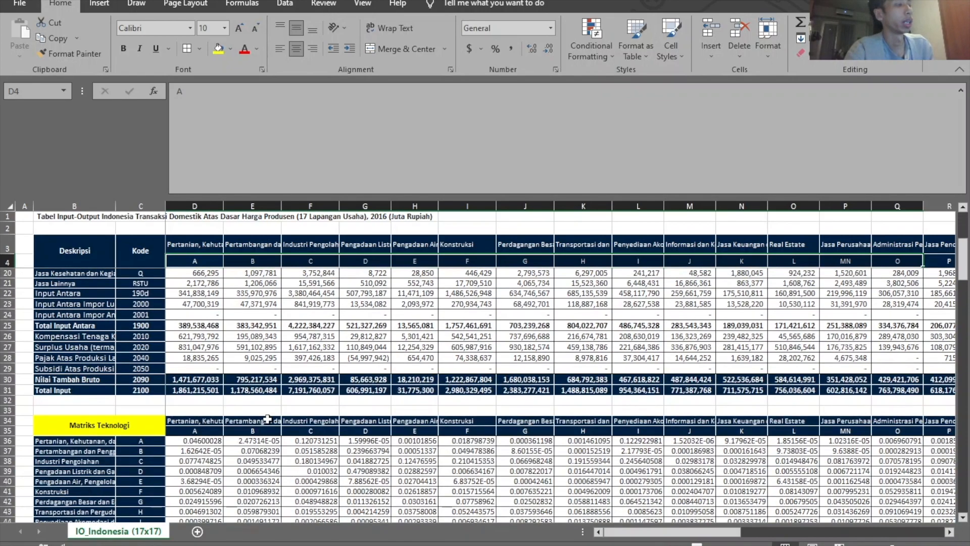
{"action": "scroll", "coordinate": [267, 419], "scroll_direction": "up", "scroll_amount": 4}
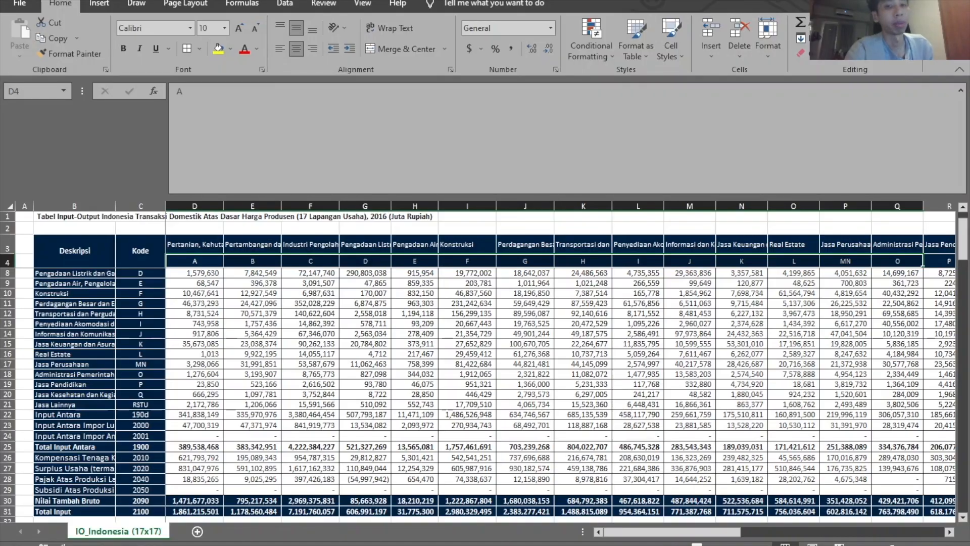
Switch to the web browser and search Google for "bps tenaga kerja sektor".
{"action": "key", "text": "alt+Tab"}
{"action": "left_click", "coordinate": [329, 9]}
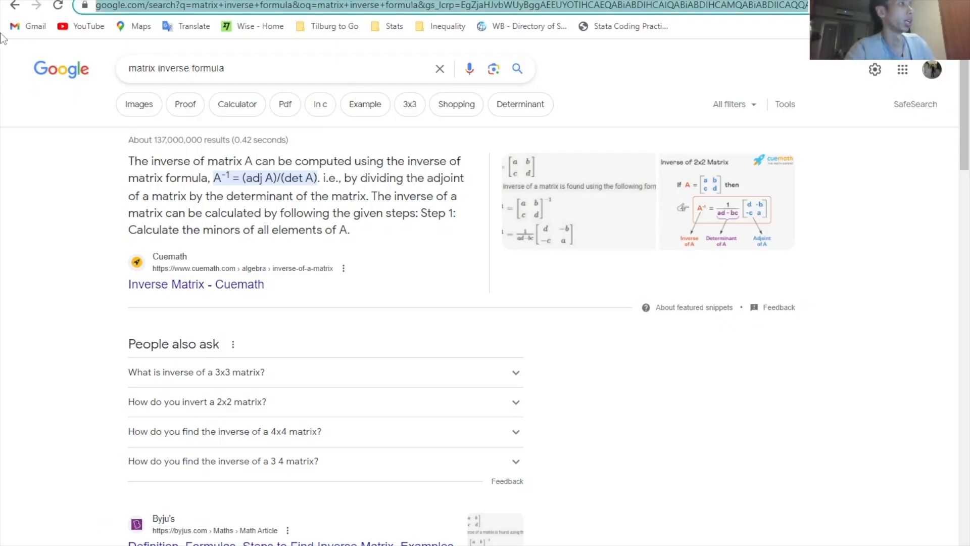
{"action": "type", "text": "b"}
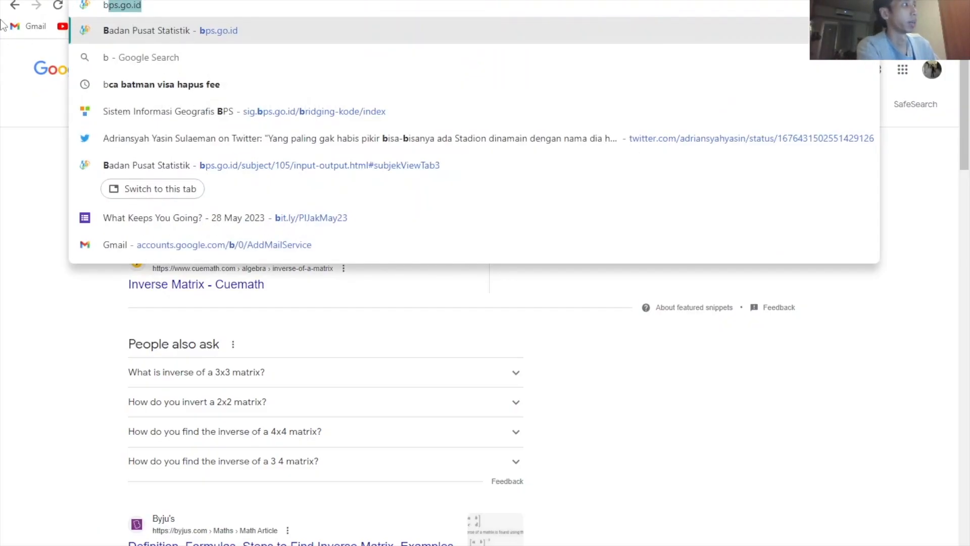
{"action": "type", "text": "ps "}
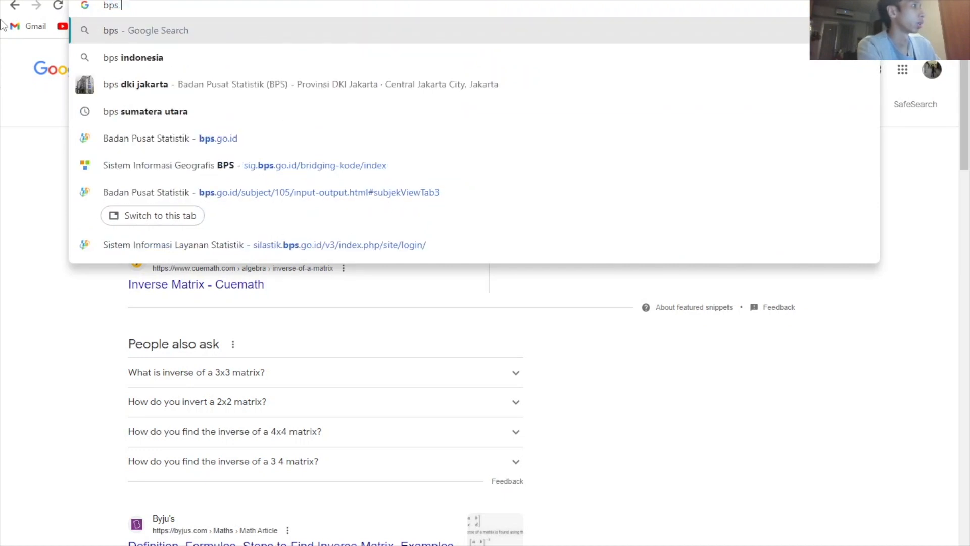
{"action": "type", "text": "tenaga kerj"}
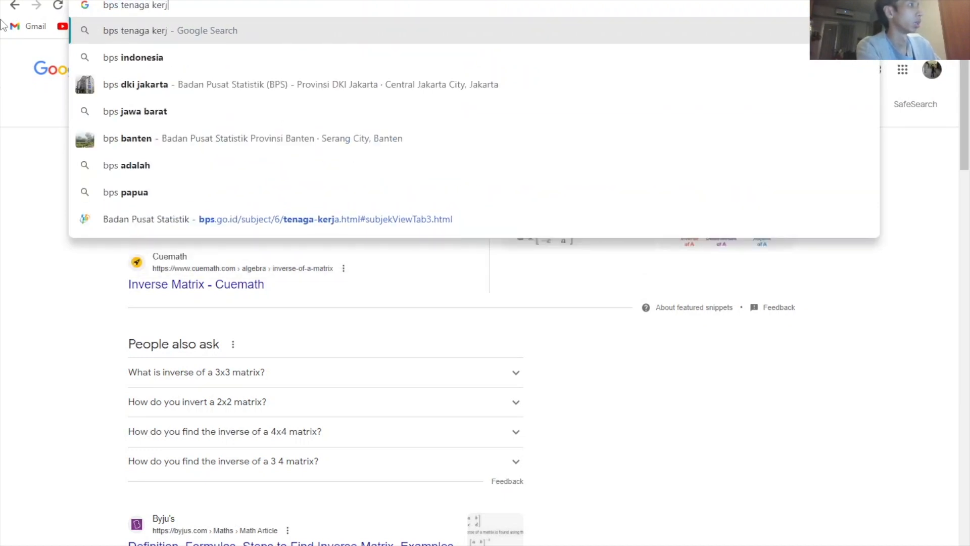
{"action": "type", "text": "a sektor"}
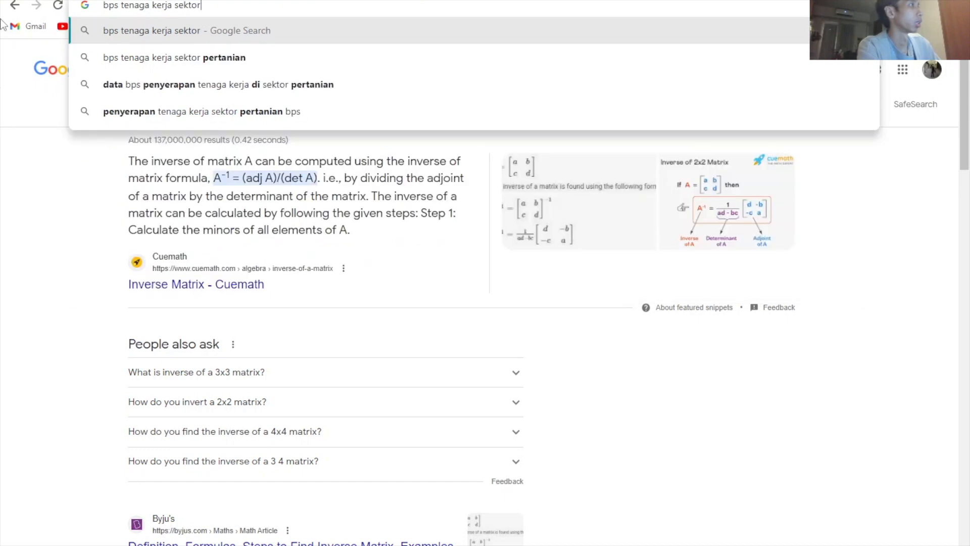
{"action": "key", "text": "Return"}
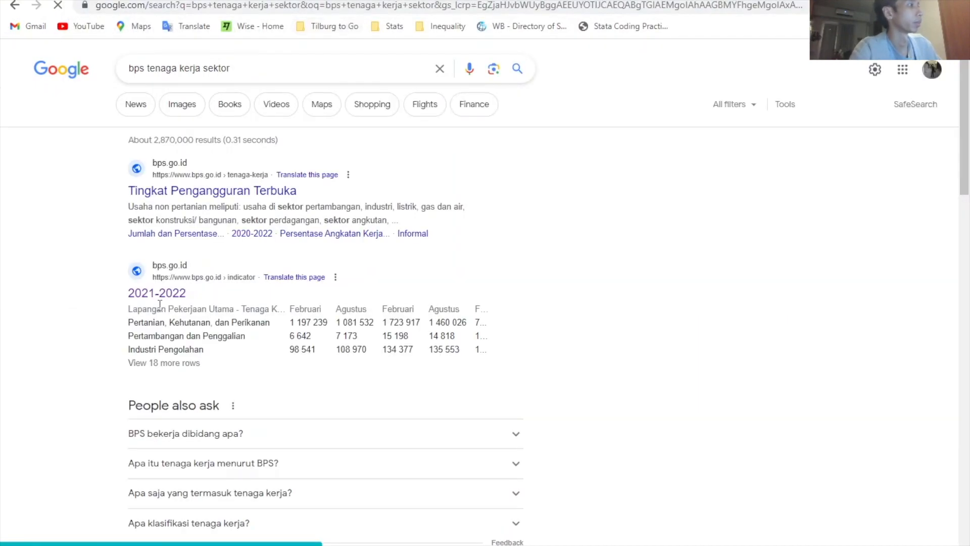
Open the bps.go.id 2021-2022 employment table by 17 sectors from the results and show its 2018 data series.
{"action": "left_click", "coordinate": [154, 295]}
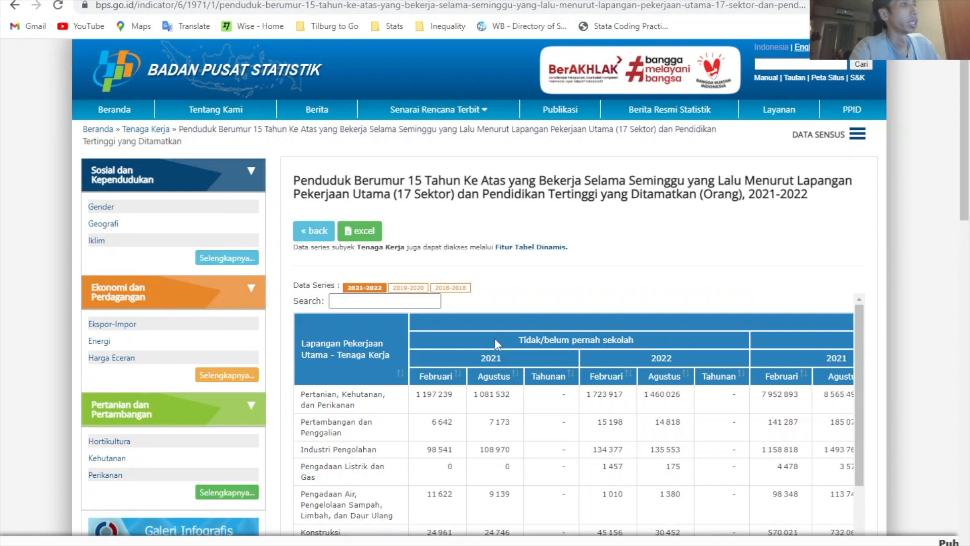
{"action": "scroll", "coordinate": [458, 287], "scroll_direction": "down", "scroll_amount": 1}
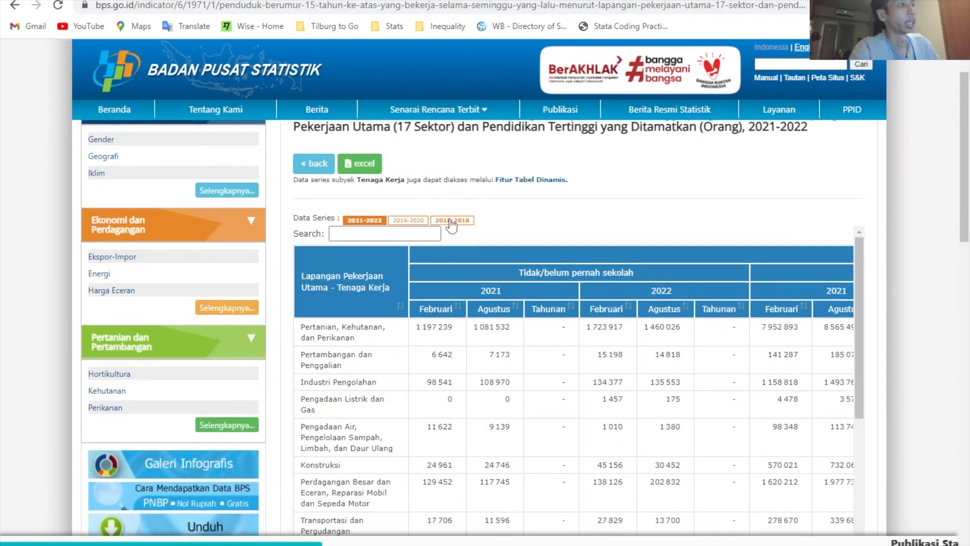
{"action": "scroll", "coordinate": [462, 241], "scroll_direction": "up", "scroll_amount": 1}
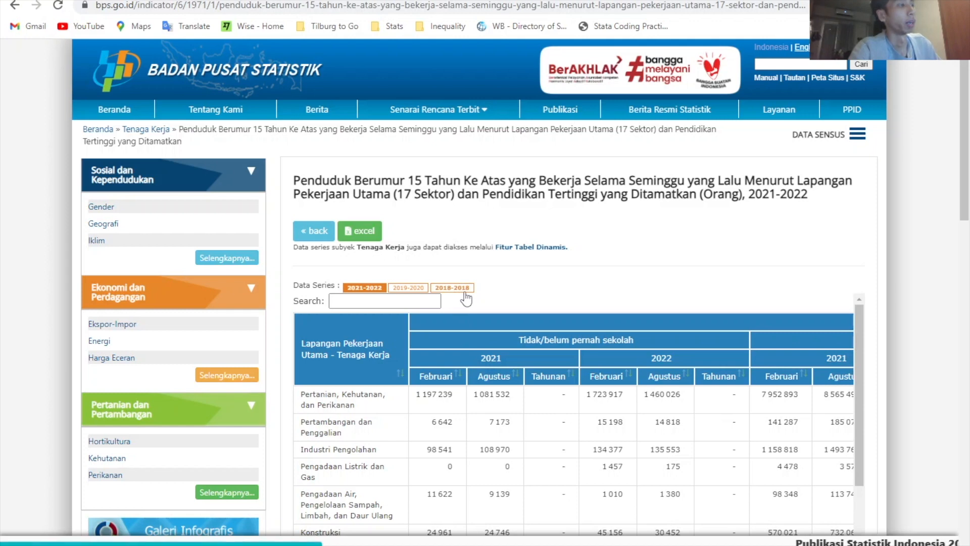
{"action": "left_click", "coordinate": [466, 299]}
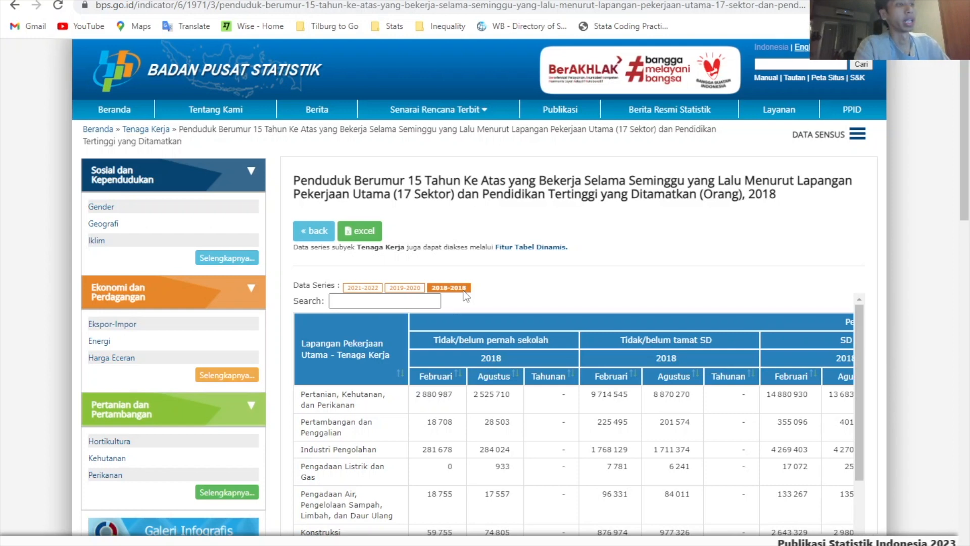
Examine the 2018 employment table's sector rows and Total columns, and point out "(17 Sektor)" in its title.
{"action": "scroll", "coordinate": [454, 429], "scroll_direction": "down", "scroll_amount": 6}
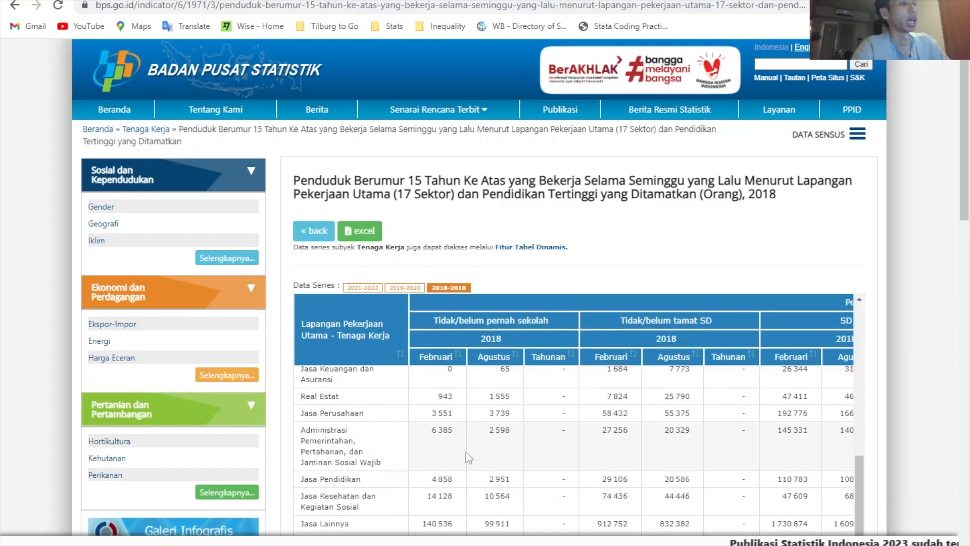
{"action": "scroll", "coordinate": [469, 458], "scroll_direction": "down", "scroll_amount": 4}
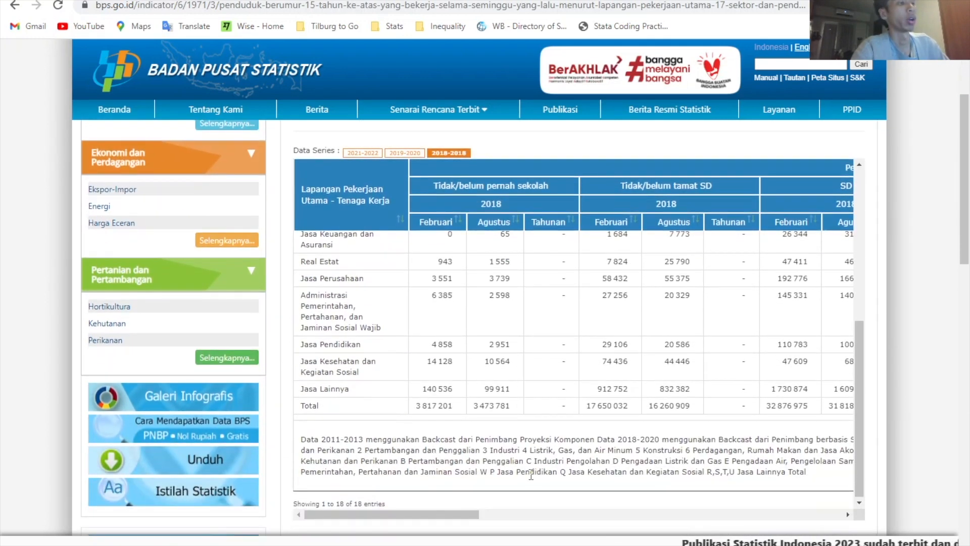
{"action": "left_click_drag", "start_coordinate": [440, 514], "coordinate": [860, 512]}
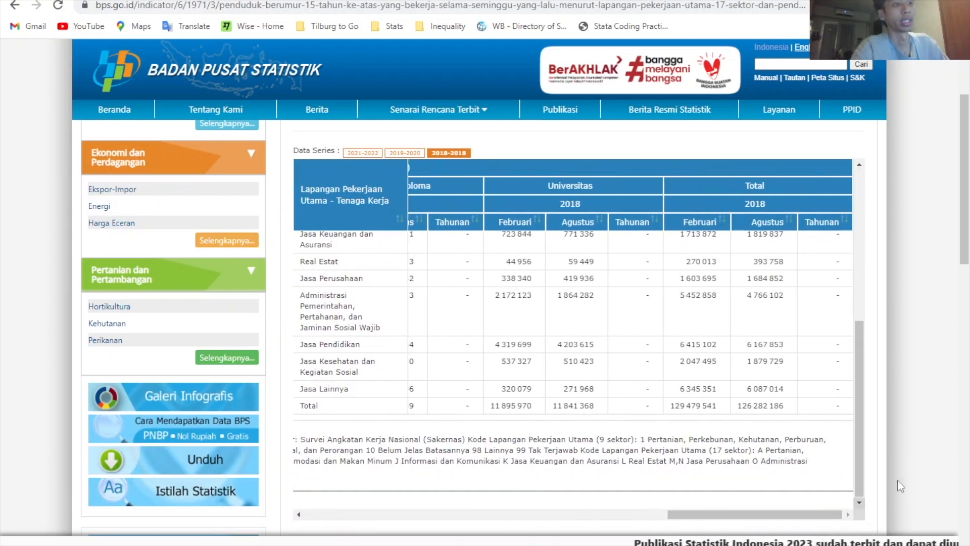
{"action": "scroll", "coordinate": [954, 400], "scroll_direction": "up", "scroll_amount": 3}
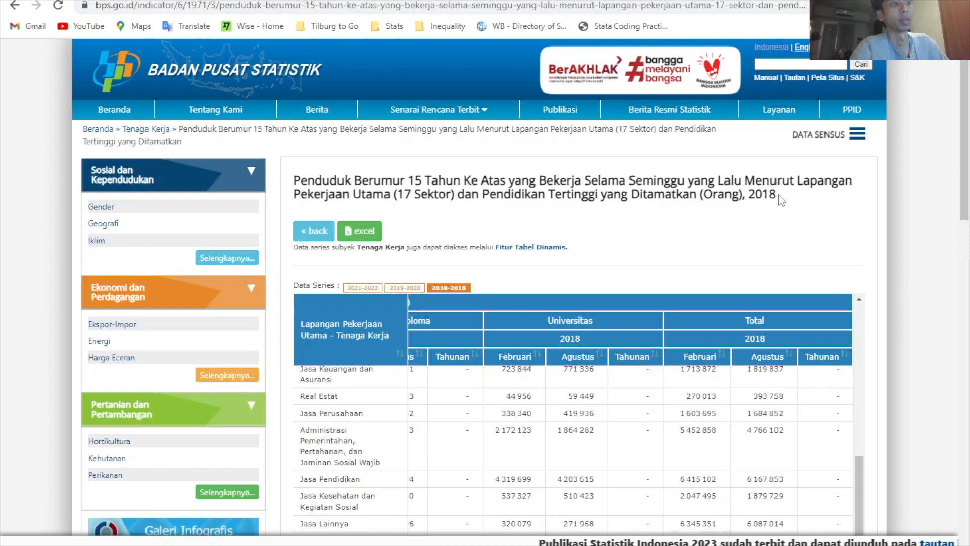
{"action": "left_click", "coordinate": [781, 254]}
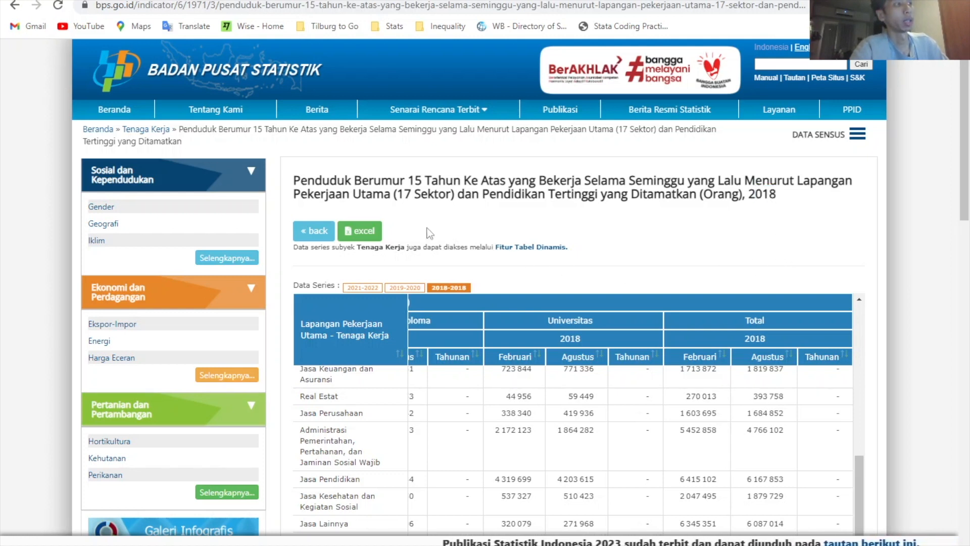
{"action": "left_click_drag", "start_coordinate": [393, 192], "coordinate": [455, 196]}
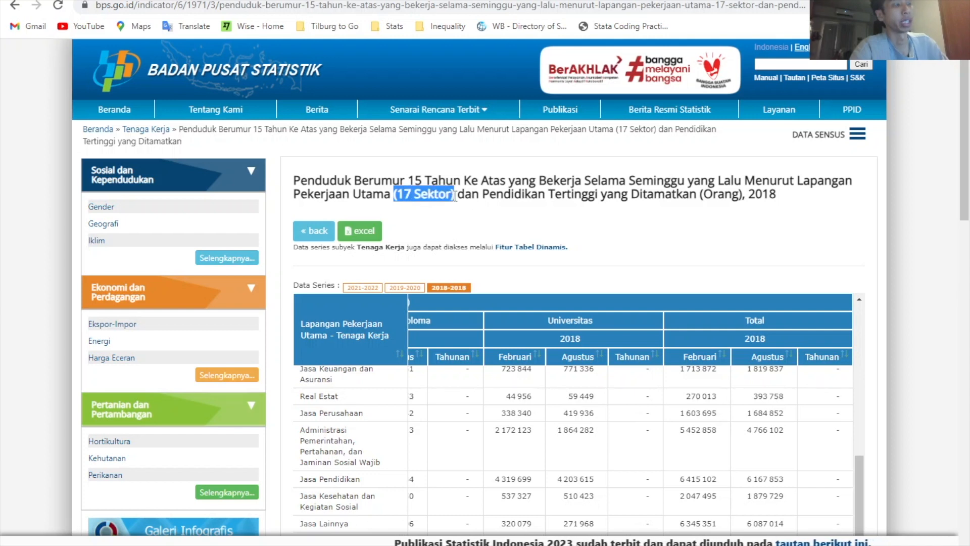
{"action": "left_click", "coordinate": [468, 219]}
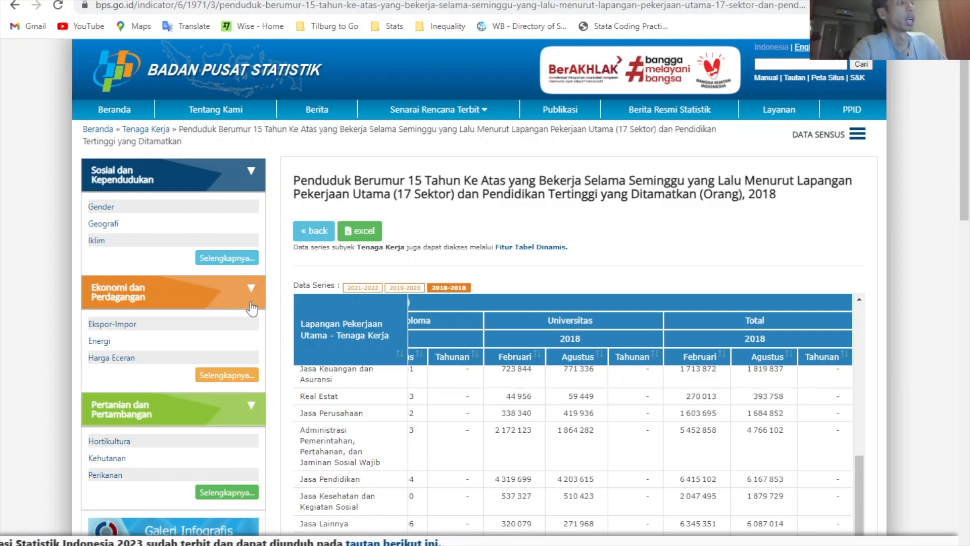
Go to the Input output subject under Ekonomi dan Perdagangan and open the 2016 Konkordansi Klasifikasi table (185 Produk - 17 Produk).
{"action": "left_click", "coordinate": [194, 303]}
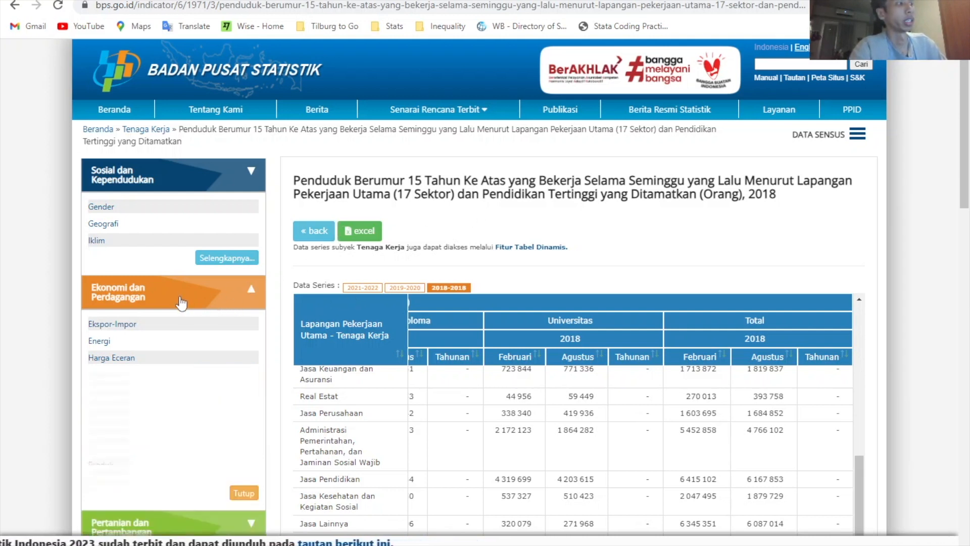
{"action": "scroll", "coordinate": [195, 311], "scroll_direction": "down", "scroll_amount": 3}
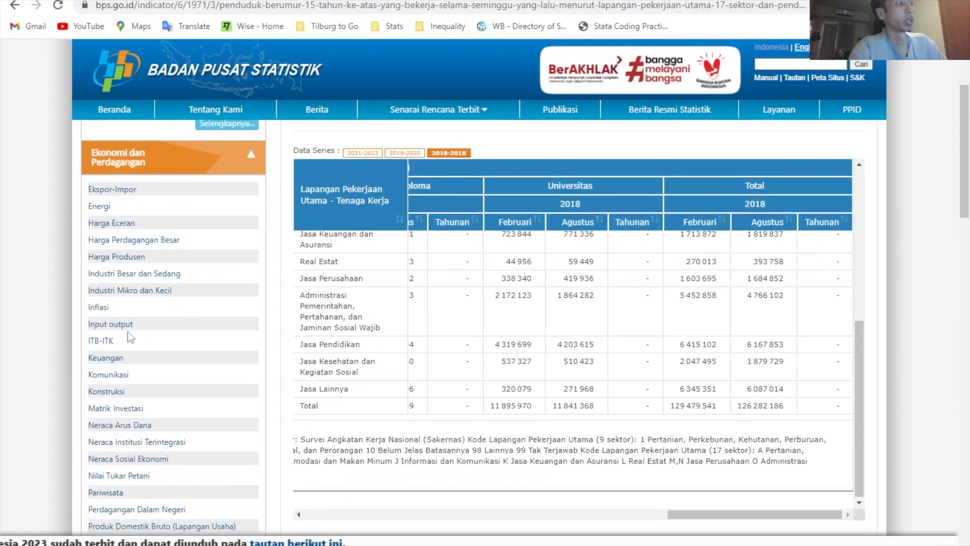
{"action": "left_click", "coordinate": [115, 327]}
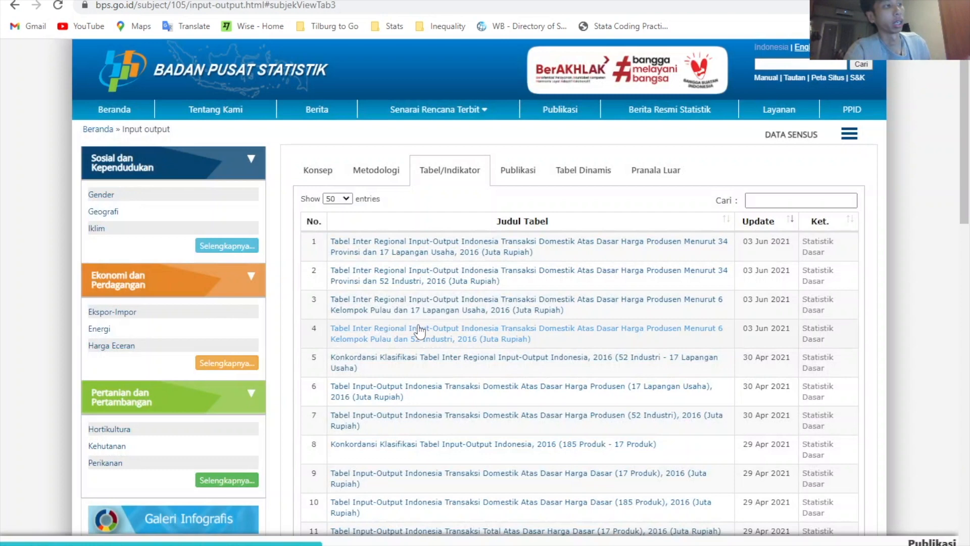
{"action": "scroll", "coordinate": [443, 445], "scroll_direction": "down", "scroll_amount": 3}
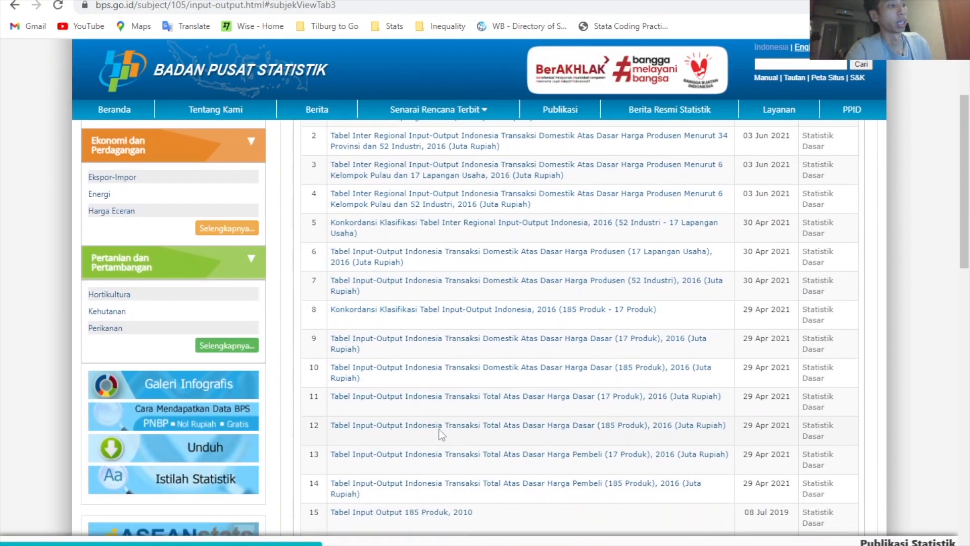
{"action": "left_click", "coordinate": [394, 314]}
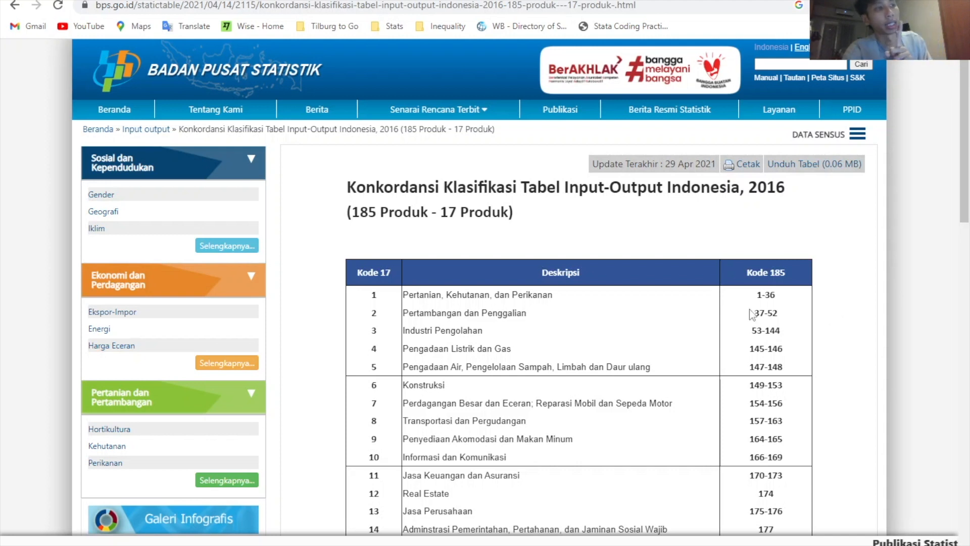
Examine how the Kode 185 product ranges map to the 17 sectors, pointing out the range for Pertanian, Kehutanan, dan Perikanan.
{"action": "triple_click", "coordinate": [759, 291]}
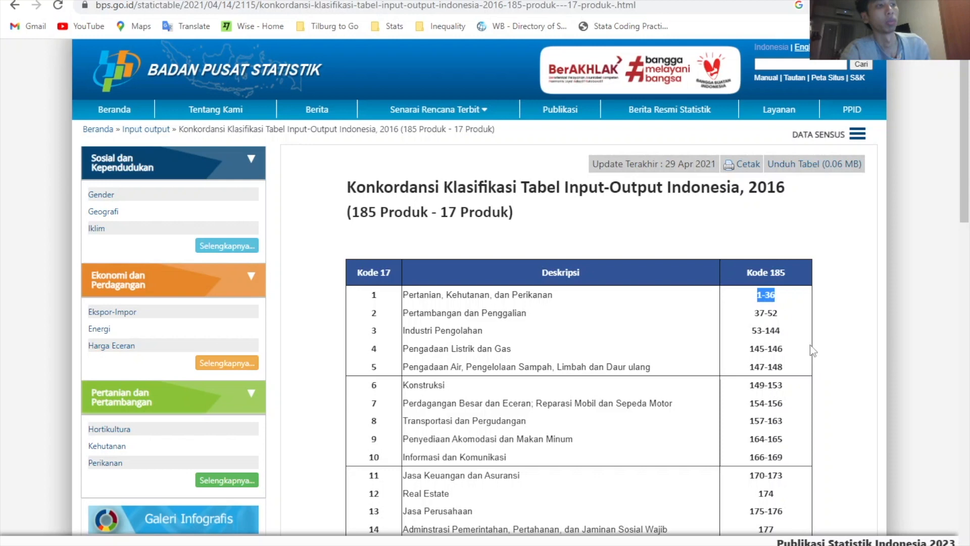
{"action": "left_click", "coordinate": [763, 354]}
{"action": "scroll", "coordinate": [764, 352], "scroll_direction": "down", "scroll_amount": 1}
{"action": "scroll", "coordinate": [764, 353], "scroll_direction": "down", "scroll_amount": 1}
{"action": "scroll", "coordinate": [764, 352], "scroll_direction": "up", "scroll_amount": 1}
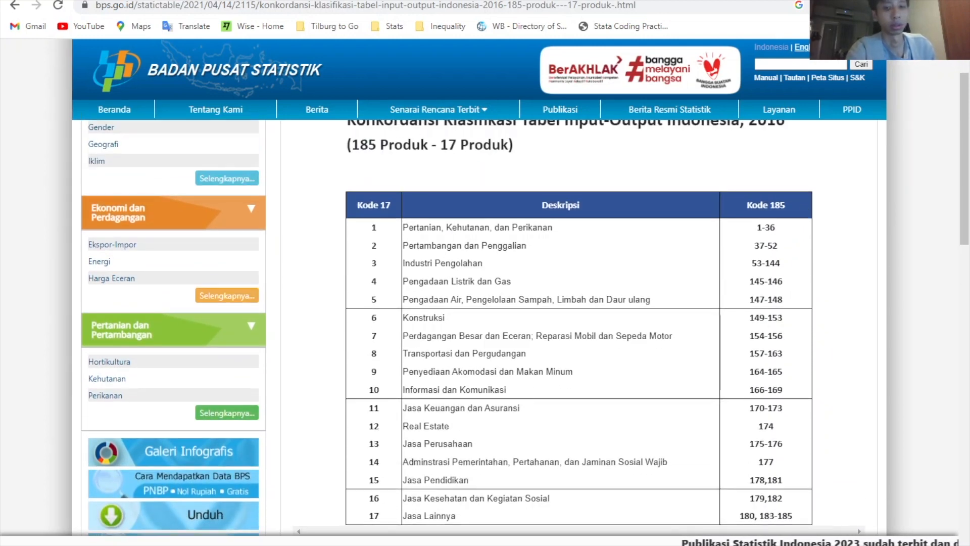